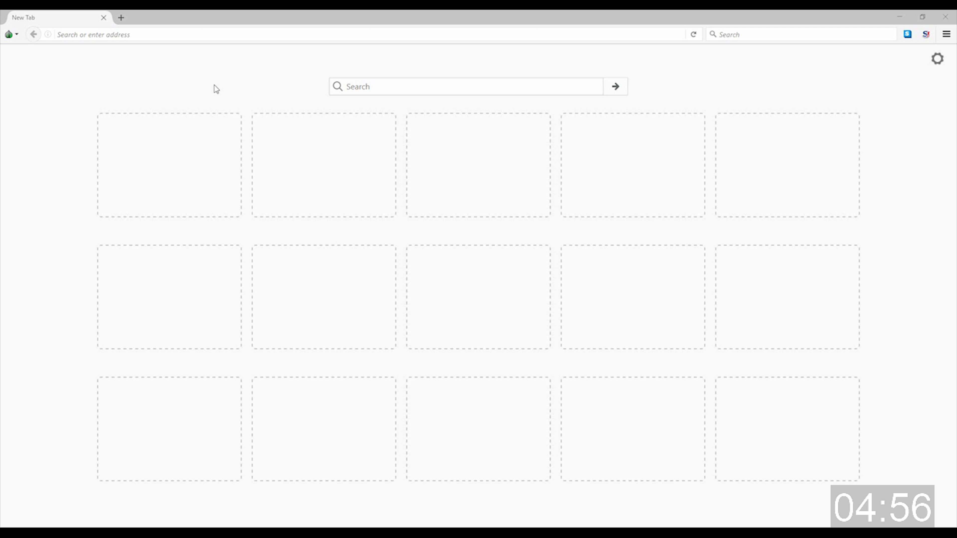
# Load the pyRevit blog at eirannejad.github.io/pyRevit in Tor Browser
pyautogui.click(181, 33)
pyautogui.write('https://eirannejad.github.io/pyRevit/')
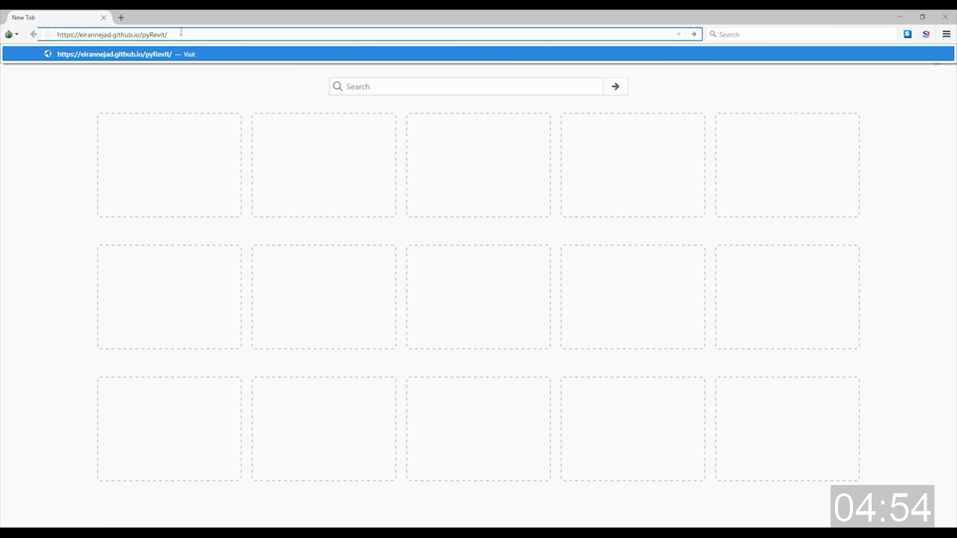
pyautogui.press('Return')
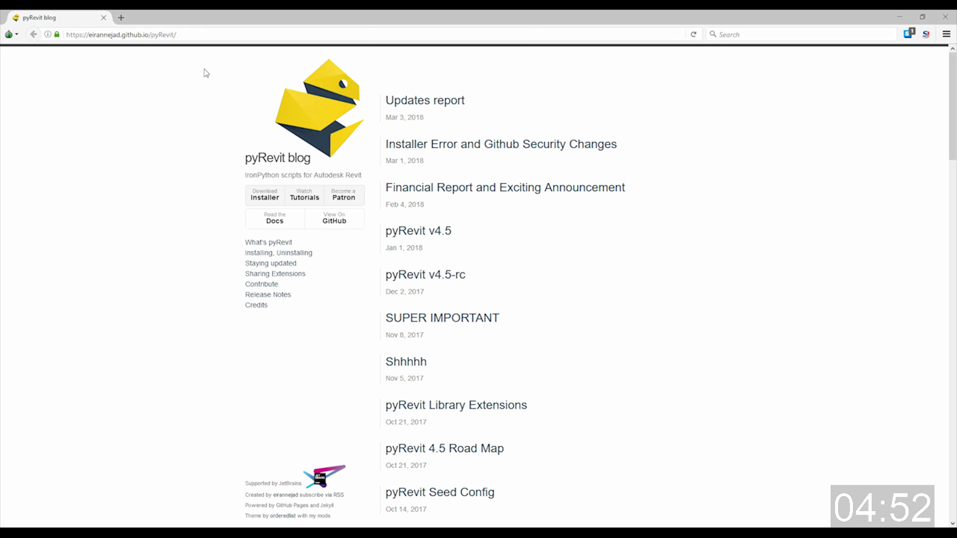
# Download and save the pyRevitSetup-v45.exe installer
pyautogui.click(267, 201)
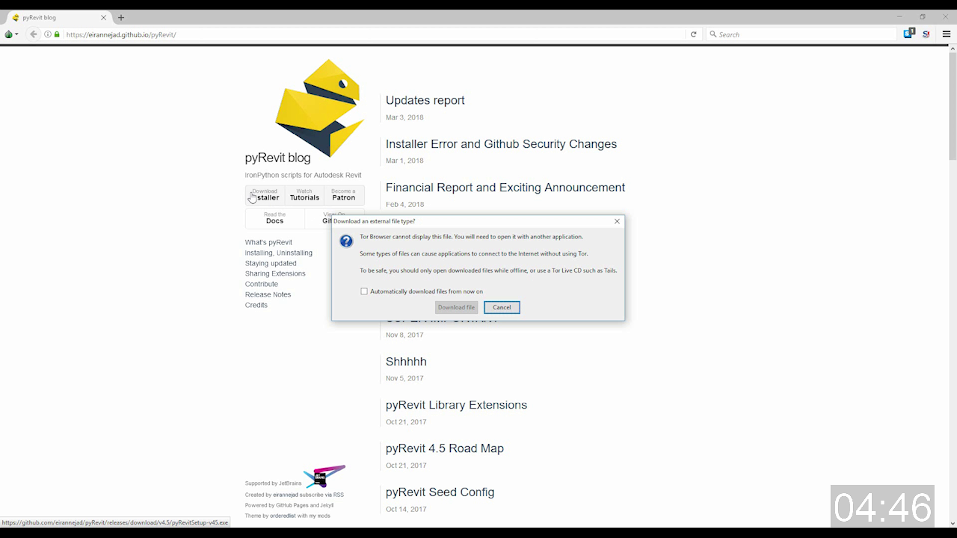
pyautogui.click(455, 307)
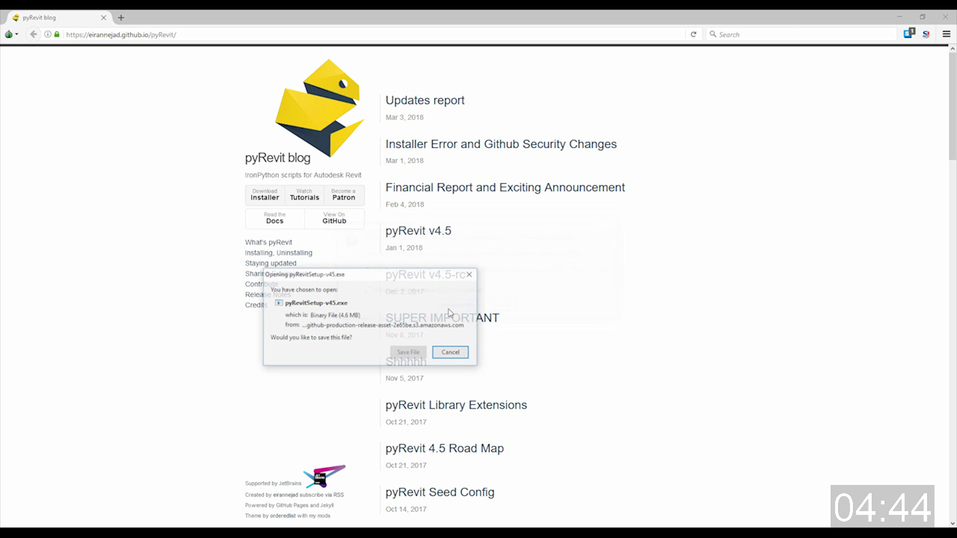
pyautogui.click(420, 353)
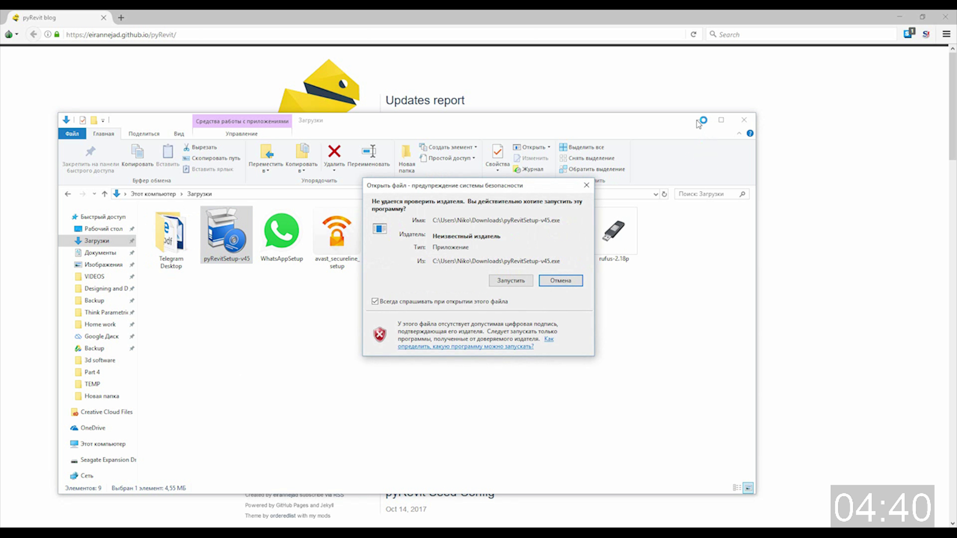
# Run the pyRevit installer and accept its license agreement
pyautogui.click(511, 281)
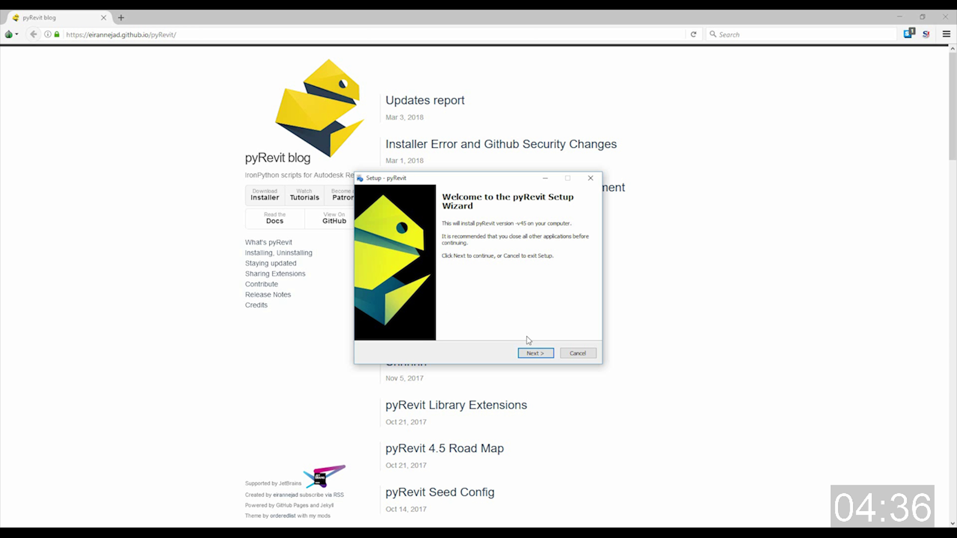
pyautogui.click(537, 356)
pyautogui.click(502, 353)
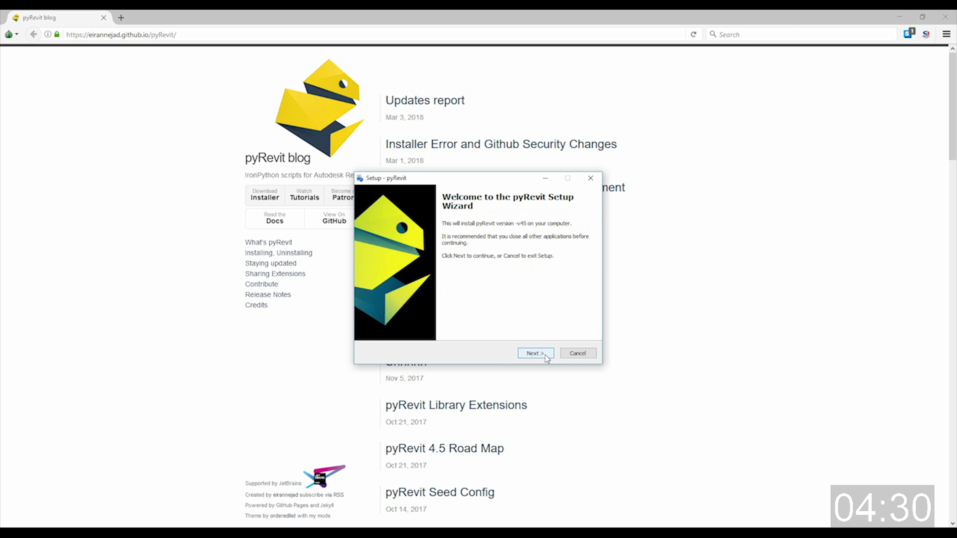
pyautogui.click(536, 353)
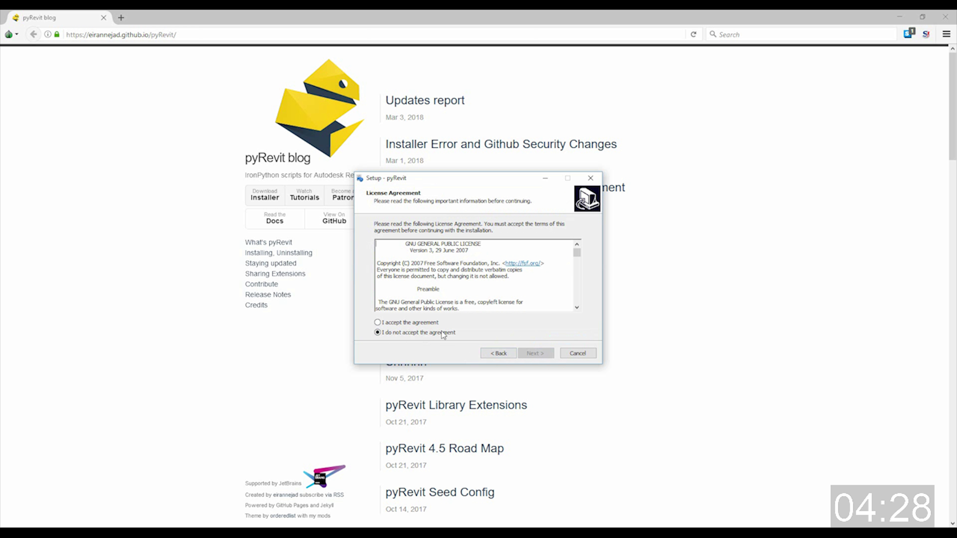
pyautogui.click(411, 323)
pyautogui.click(534, 354)
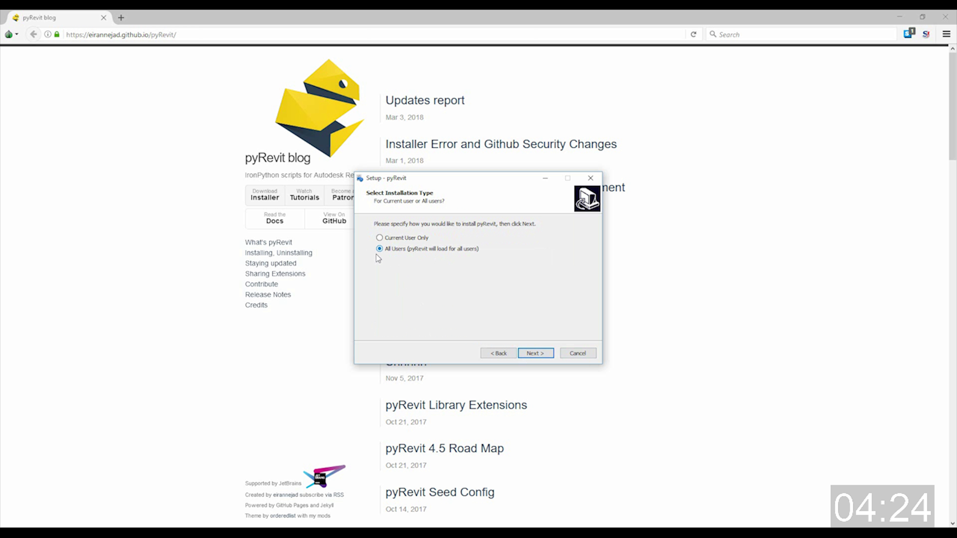
# Choose All Users and the latest version, then cancel setup before installing
pyautogui.click(535, 353)
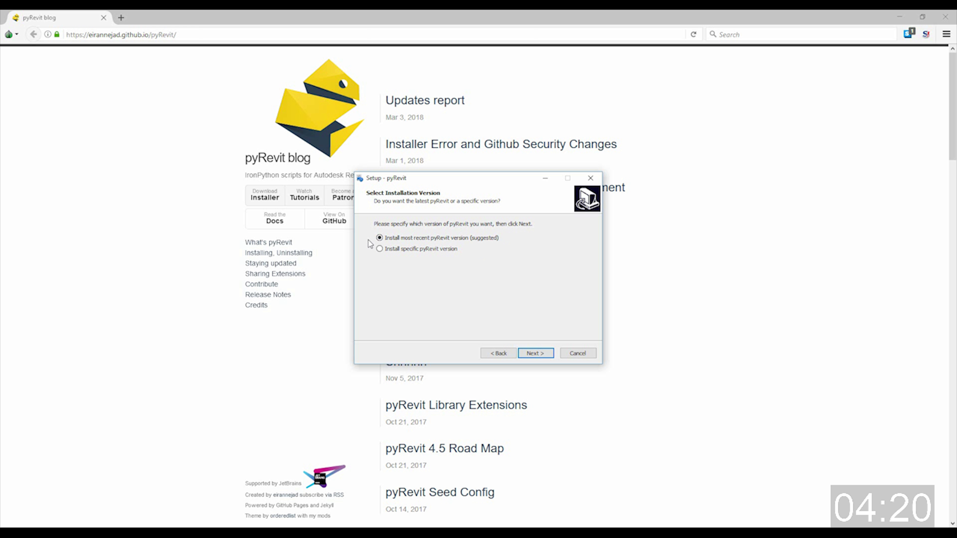
pyautogui.click(543, 355)
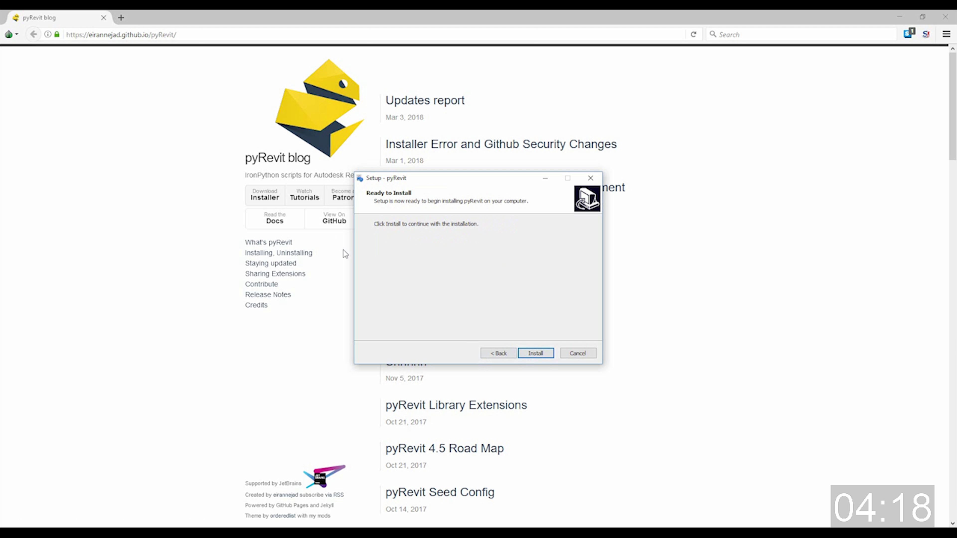
pyautogui.click(589, 354)
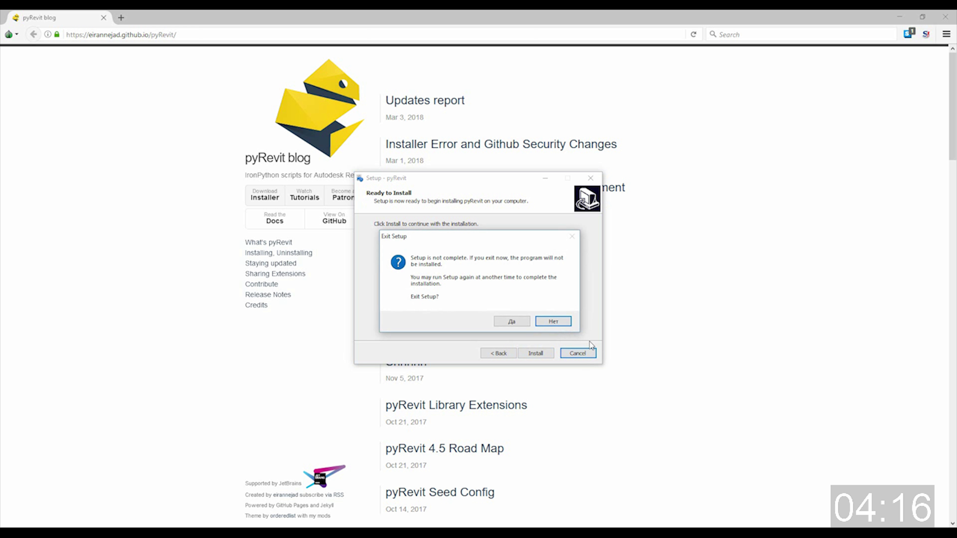
pyautogui.click(512, 321)
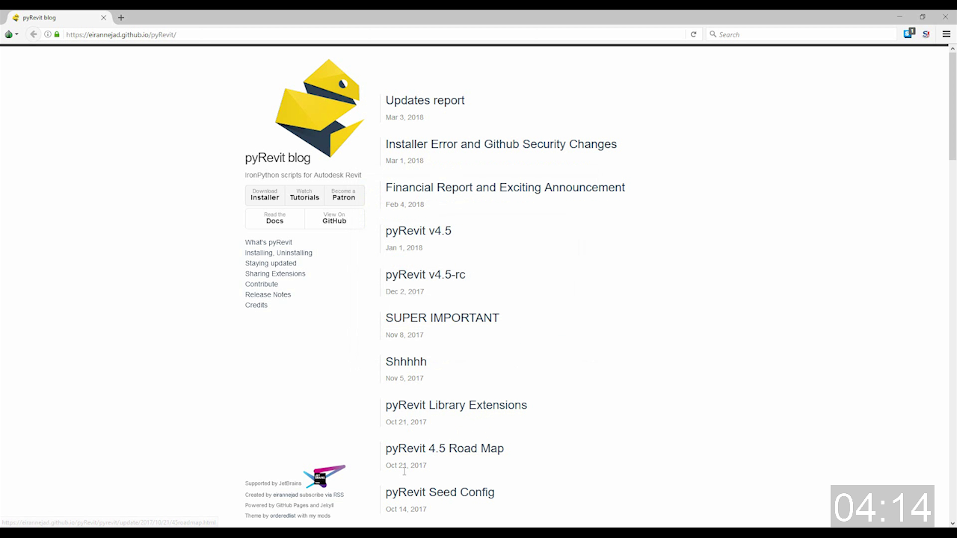
# Close Revit without saving rac_basic_sample_project and relaunch Revit 2018
pyautogui.moveTo(330, 531)
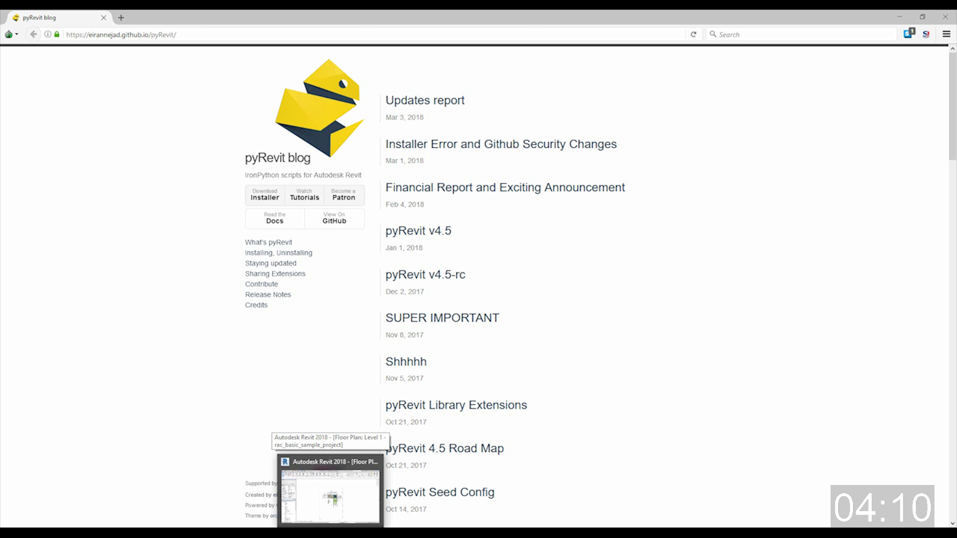
pyautogui.click(330, 494)
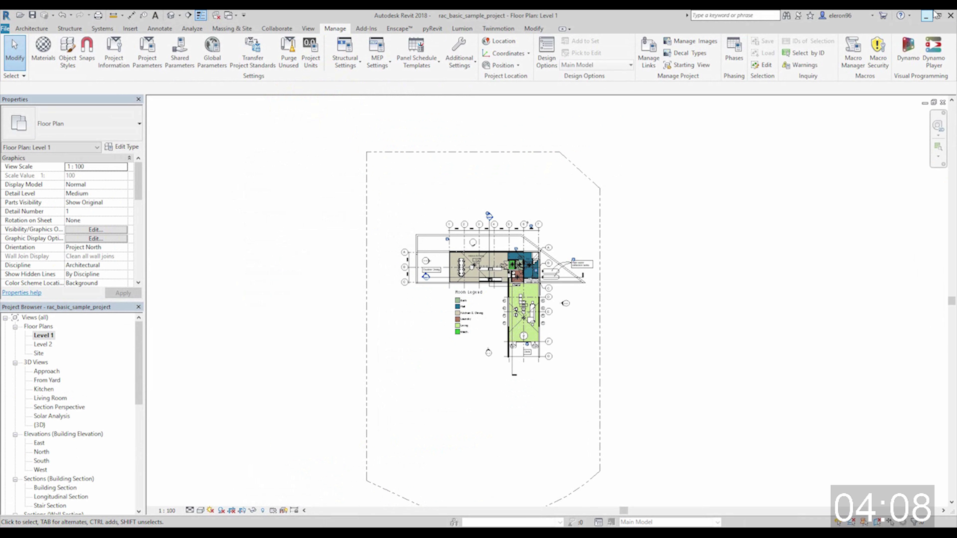
pyautogui.click(950, 15)
pyautogui.click(493, 280)
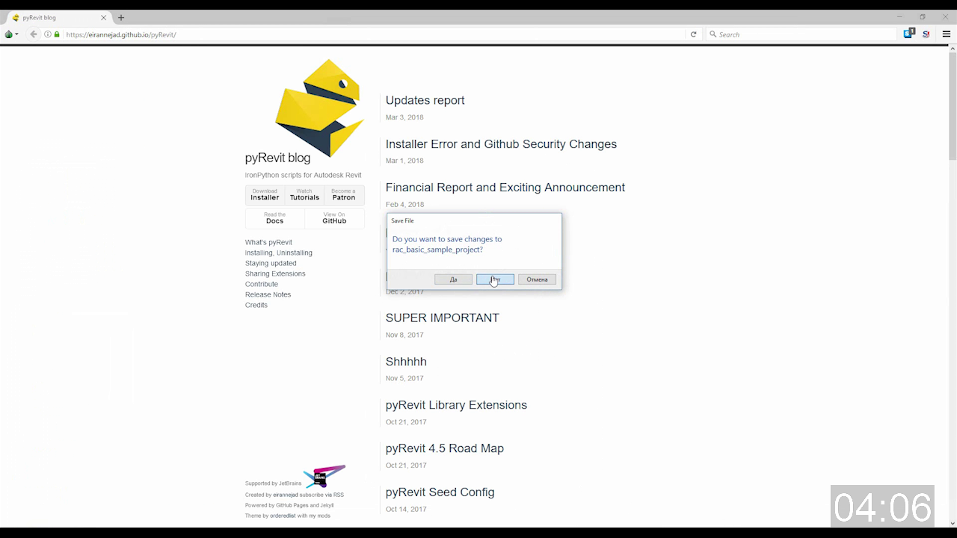
pyautogui.press('super')
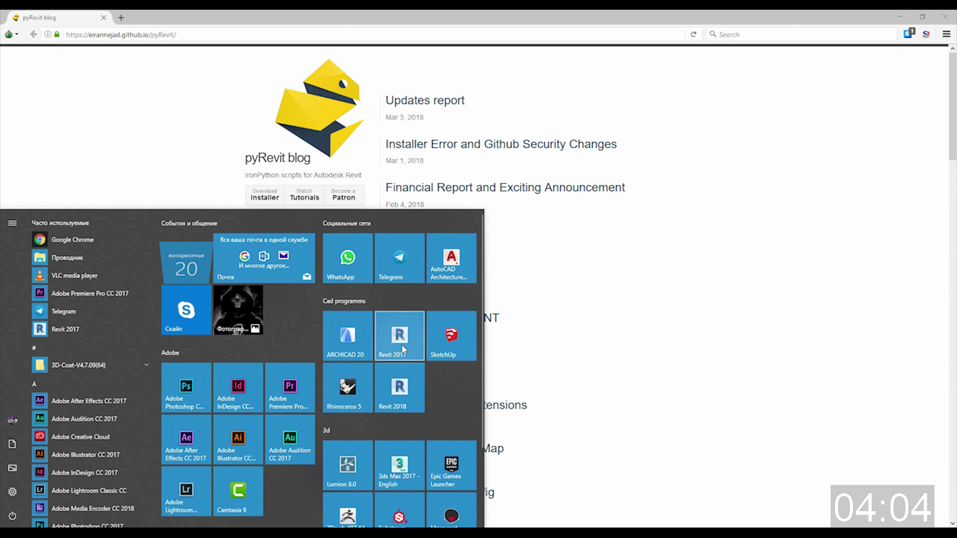
pyautogui.click(400, 390)
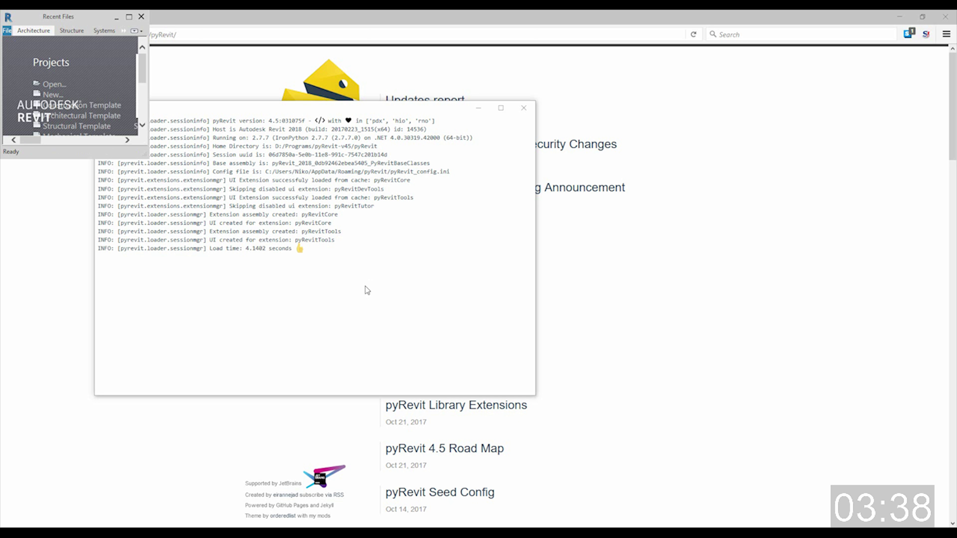
# Dismiss the pyRevit load log and open rac_advanced_sample_project from Recent Files
pyautogui.click(523, 108)
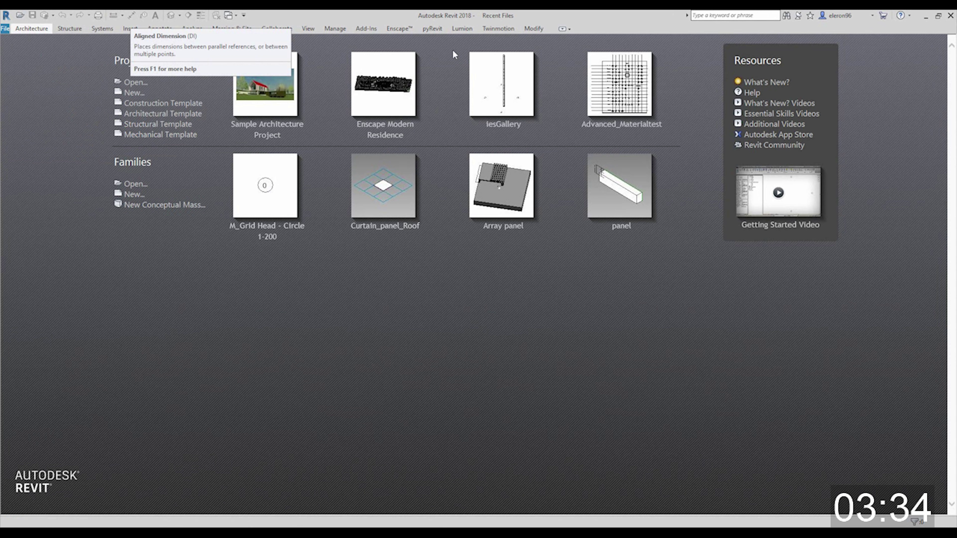
pyautogui.click(434, 30)
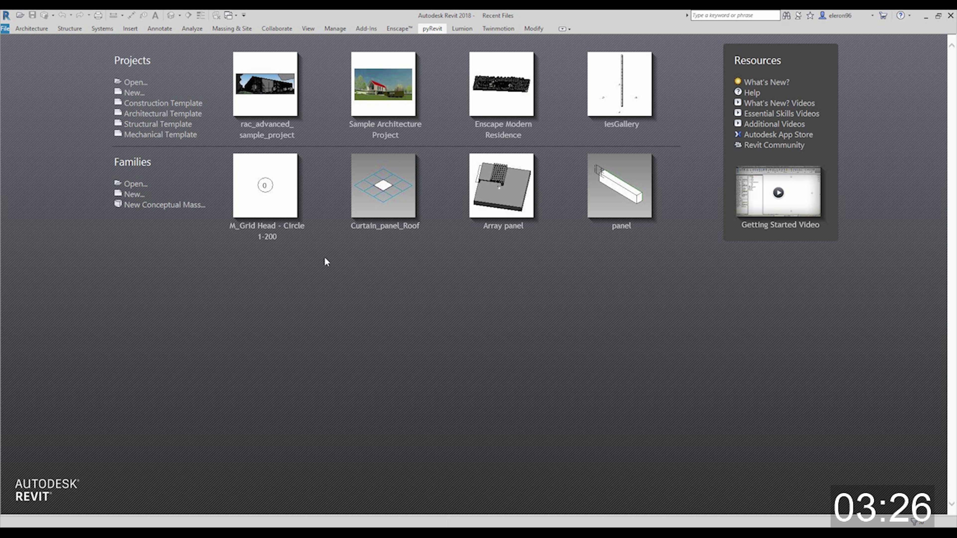
pyautogui.click(282, 135)
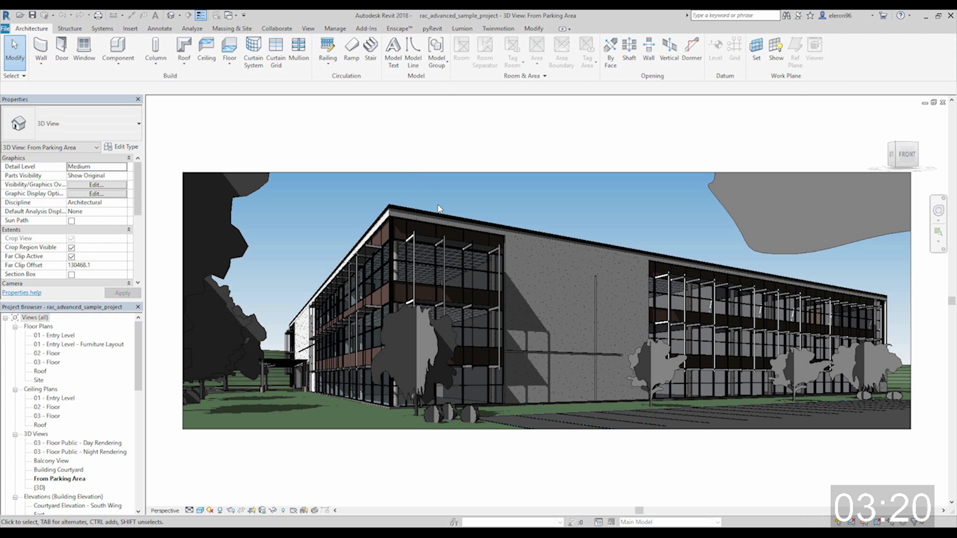
# Select the four walls around Electrical 112 on 01 - Entry Level and open a Selection Box 3D view
pyautogui.click(72, 335)
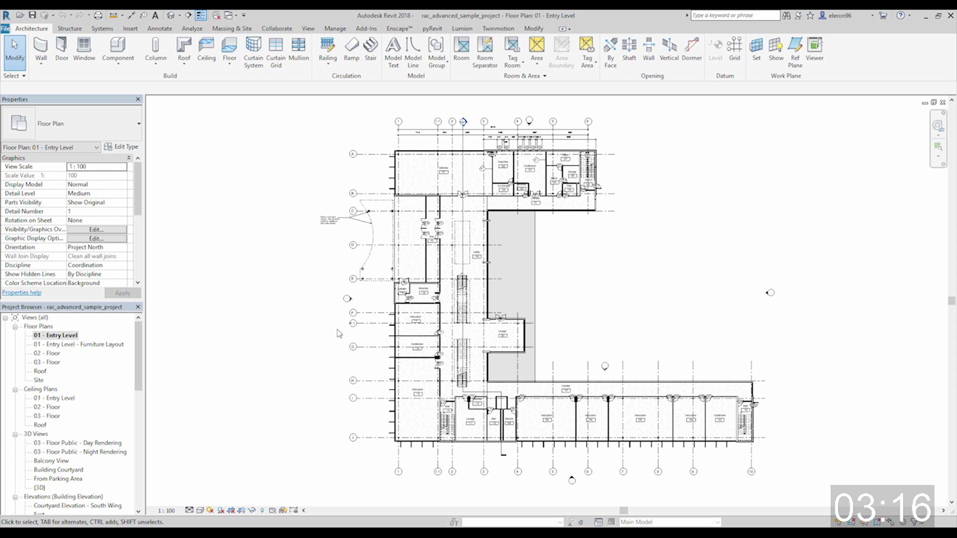
pyautogui.scroll(6, 454, 369)
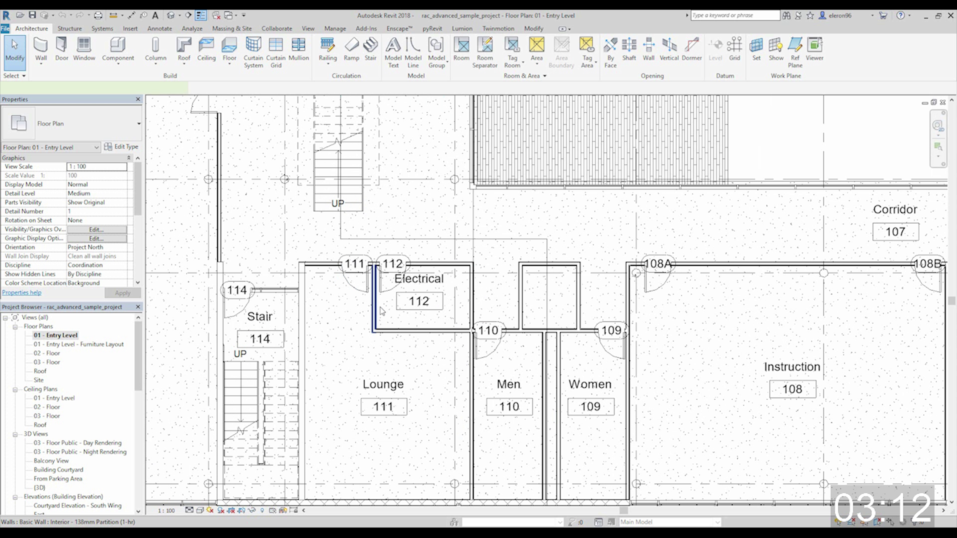
pyautogui.click(374, 294)
pyautogui.keyDown('ctrl'); pyautogui.click(470, 293); pyautogui.keyUp('ctrl')
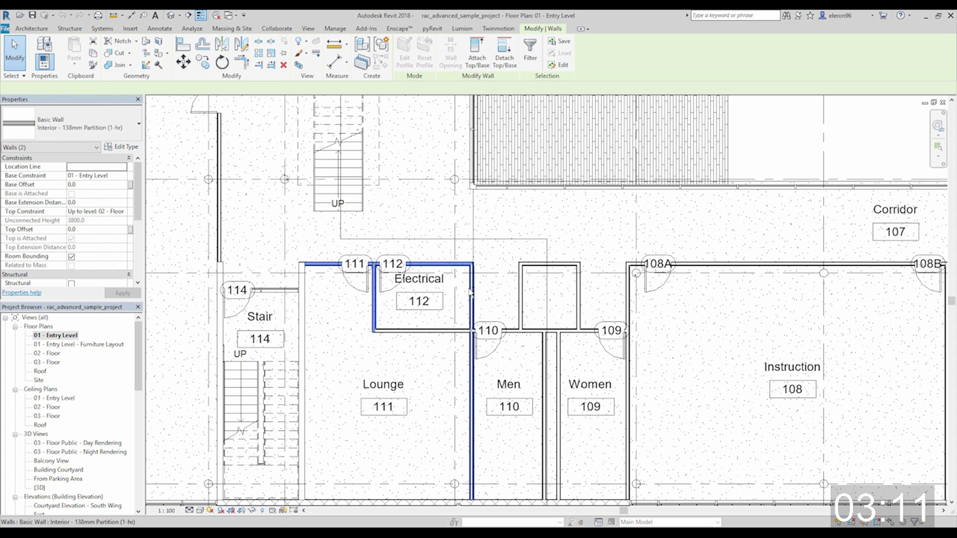
pyautogui.keyDown('ctrl'); pyautogui.click(424, 330); pyautogui.keyUp('ctrl')
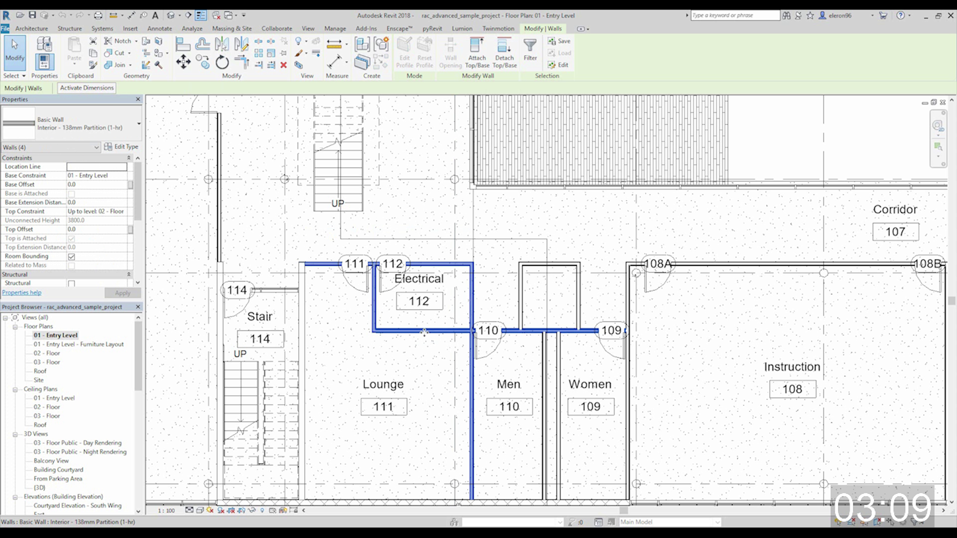
pyautogui.click(298, 66)
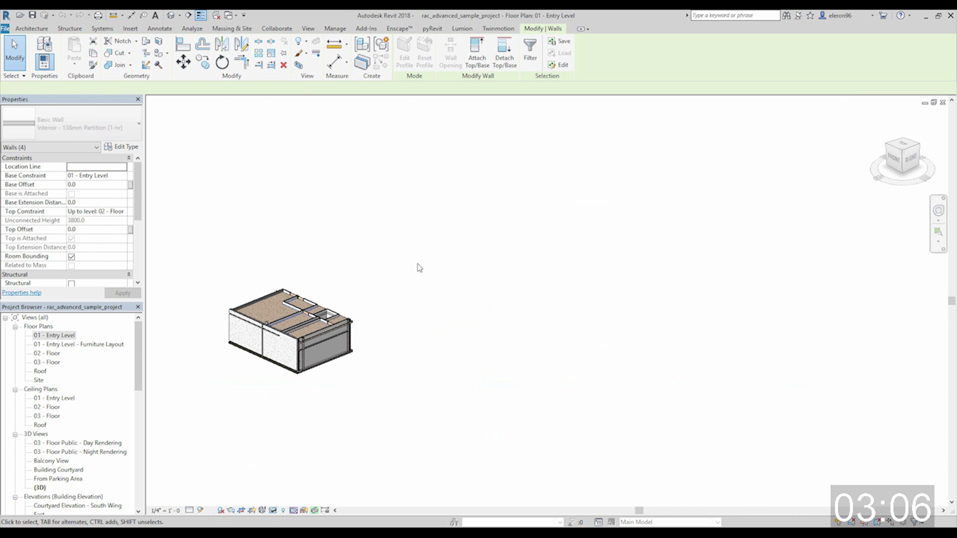
pyautogui.keyDown('shift'); pyautogui.moveTo(433, 332); pyautogui.dragTo(302, 408, button='middle'); pyautogui.keyUp('shift')
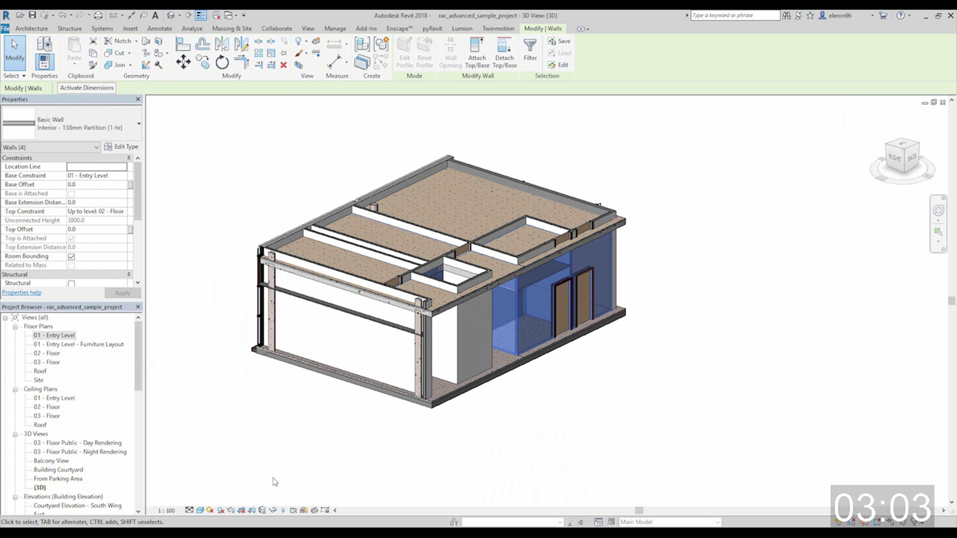
# Unhide the hidden section box in the 3D view using Reveal Hidden Elements
pyautogui.click(284, 511)
pyautogui.click(252, 279)
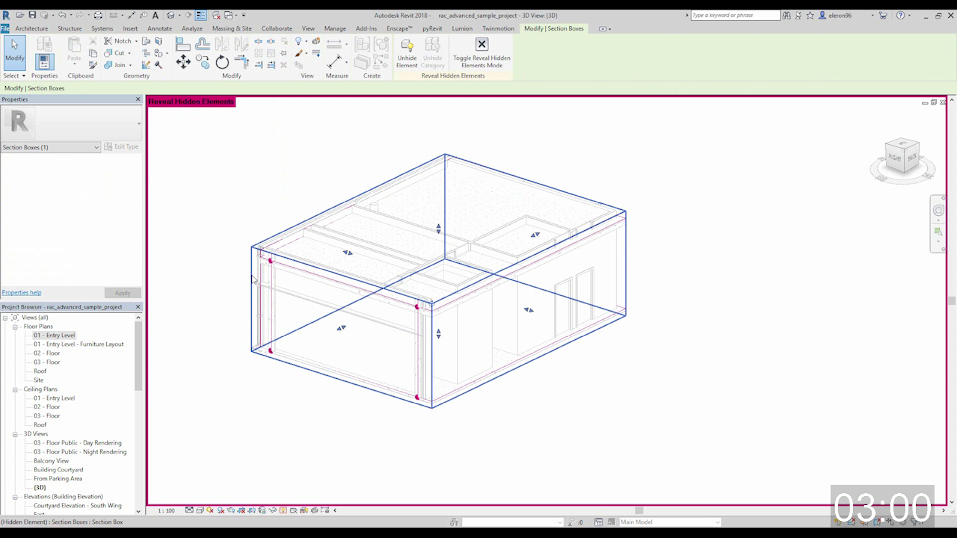
pyautogui.rightClick(252, 279)
pyautogui.moveTo(331, 333)
pyautogui.click(446, 333)
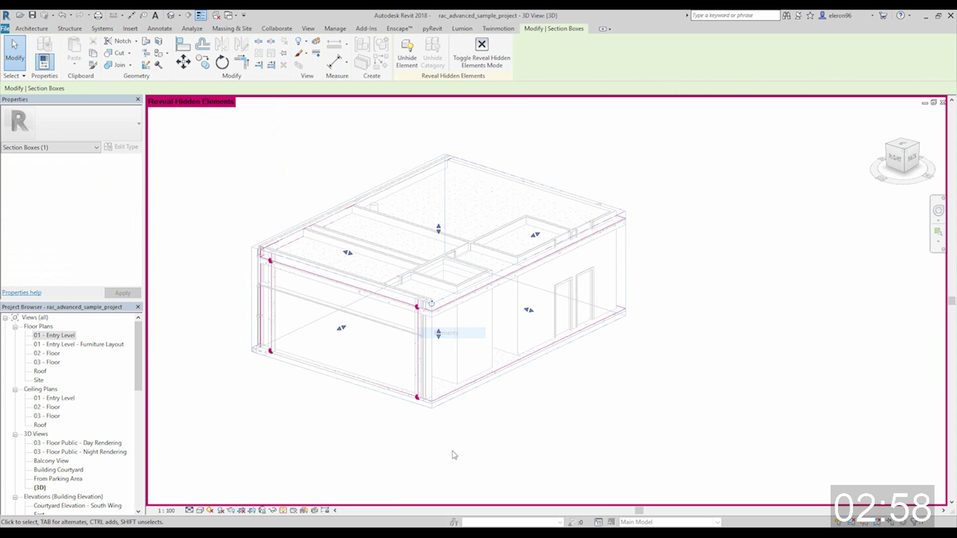
pyautogui.press('Escape')
pyautogui.click(283, 511)
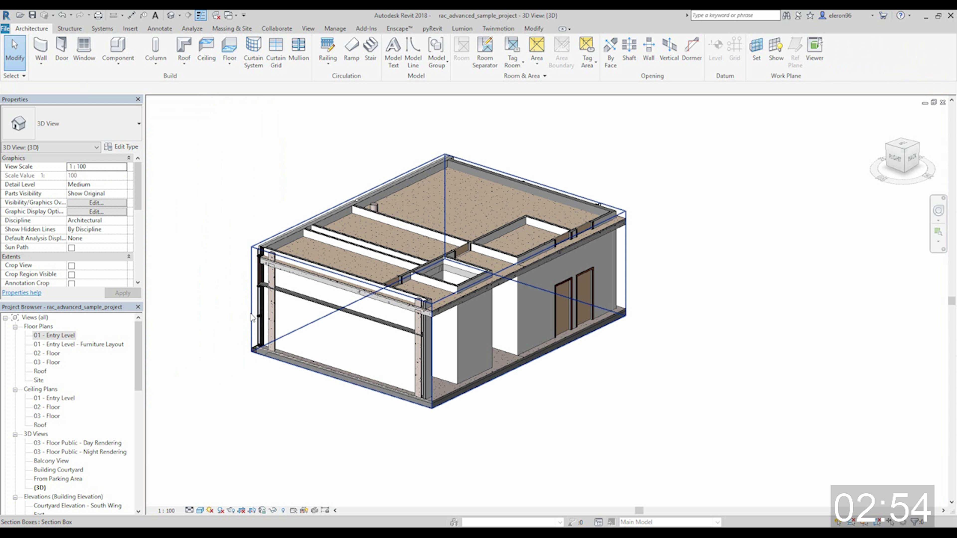
# Rotate the section box so it cuts the floors diagonally
pyautogui.click(346, 319)
pyautogui.keyDown('shift'); pyautogui.moveTo(346, 319); pyautogui.dragTo(536, 329, button='middle'); pyautogui.keyUp('shift')
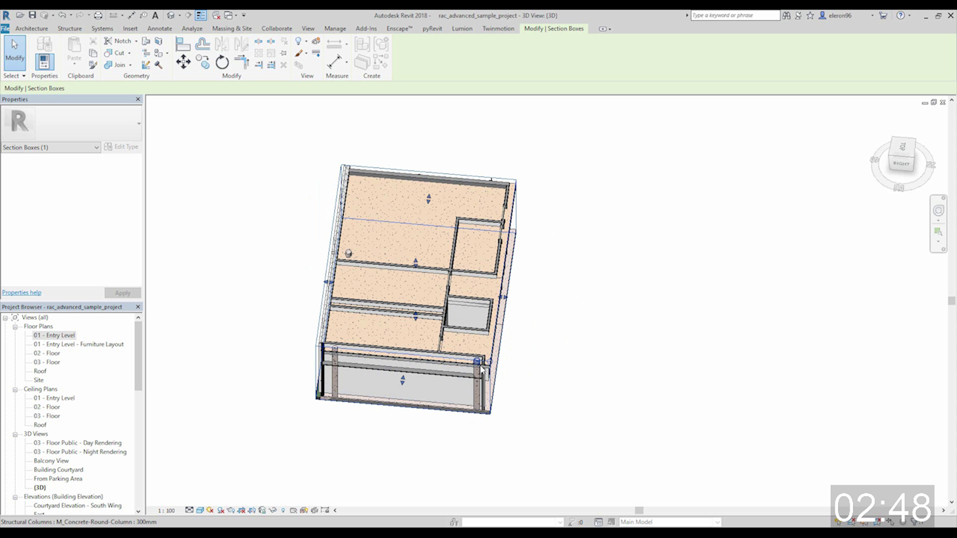
pyautogui.moveTo(490, 362); pyautogui.dragTo(568, 368)
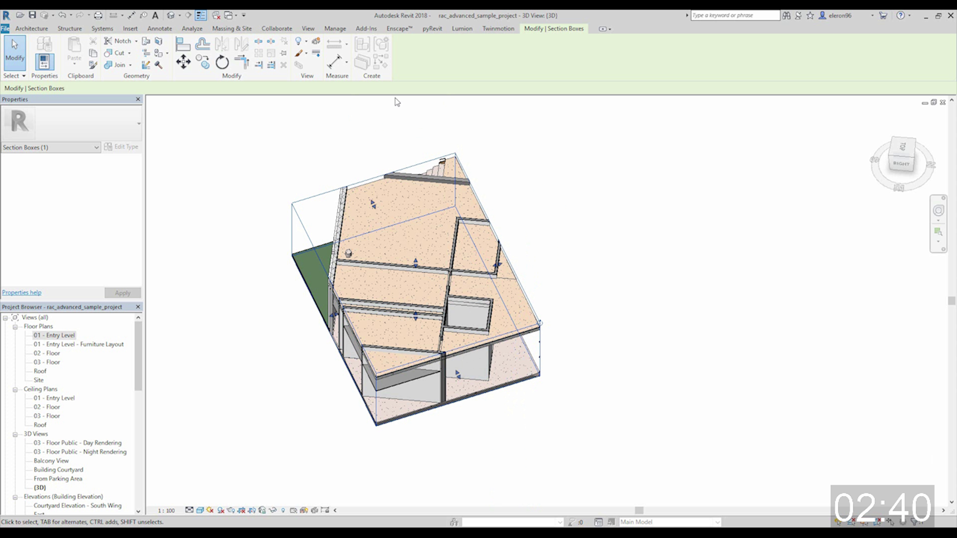
# Orient the section box to a picked model face with pyRevit, then close the 3D view
pyautogui.click(438, 31)
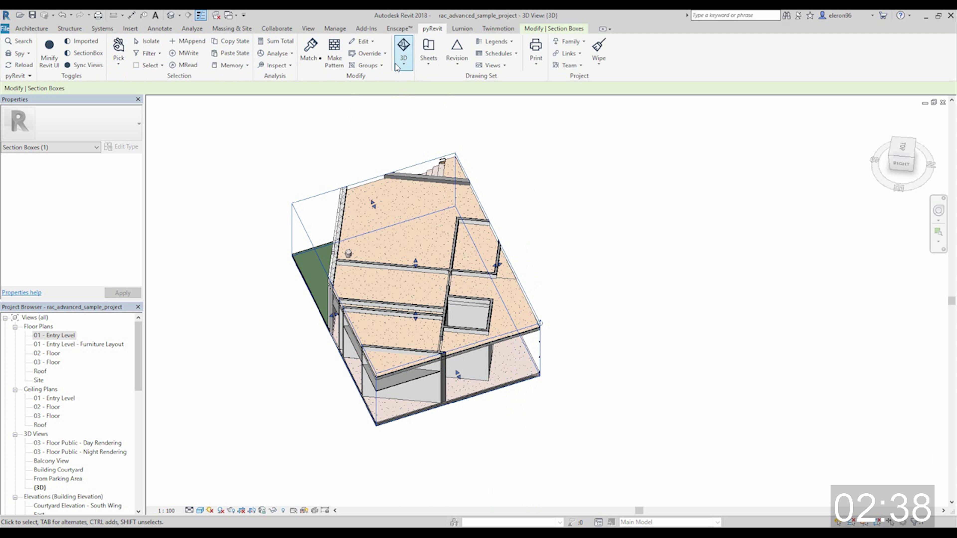
pyautogui.click(403, 63)
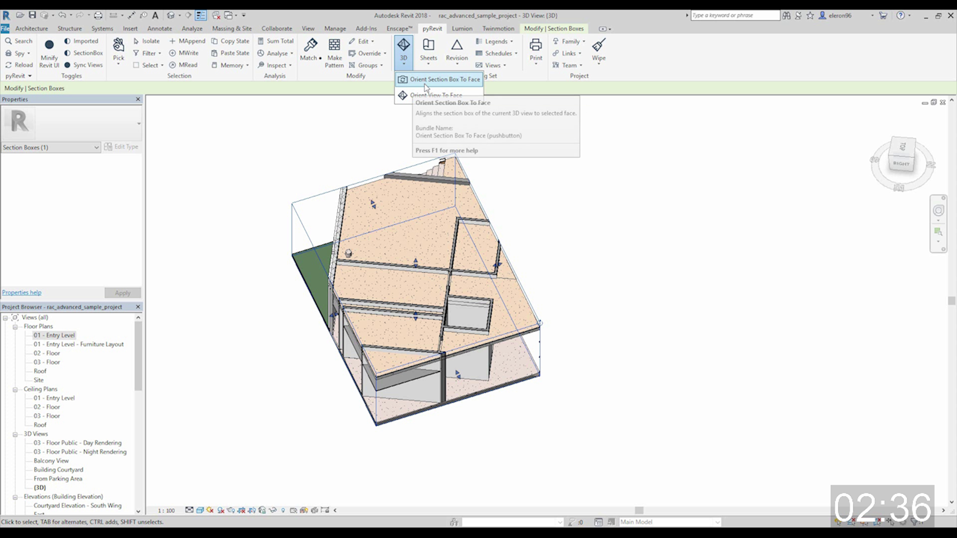
pyautogui.click(434, 80)
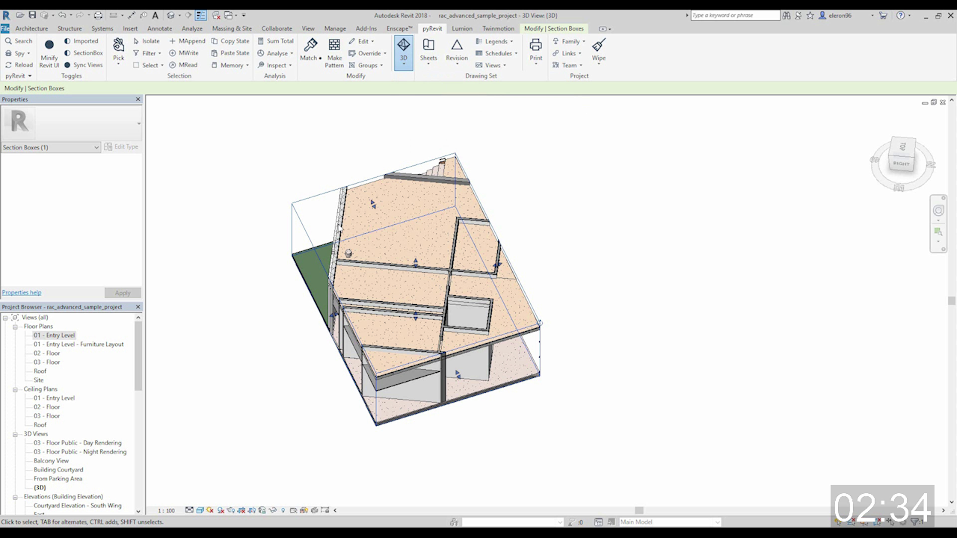
pyautogui.click(327, 286)
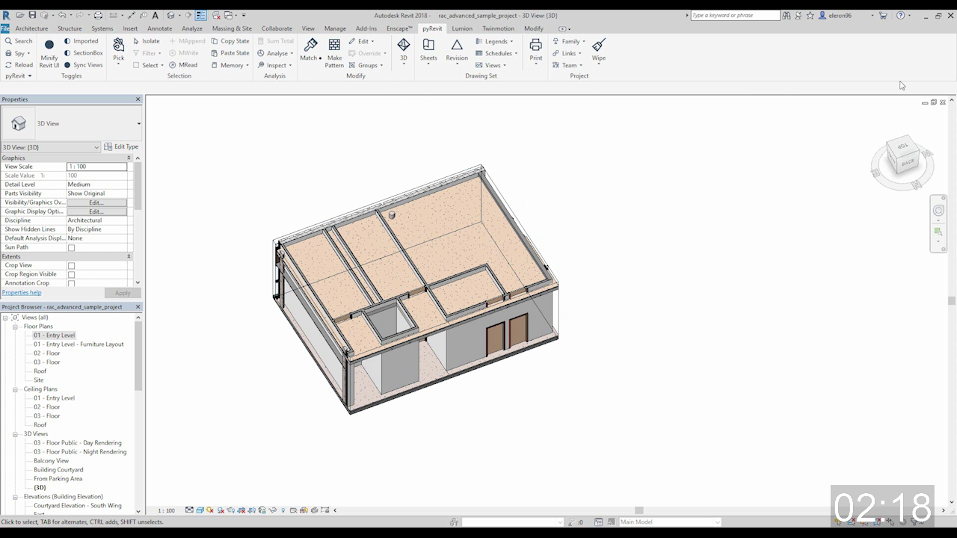
pyautogui.click(944, 103)
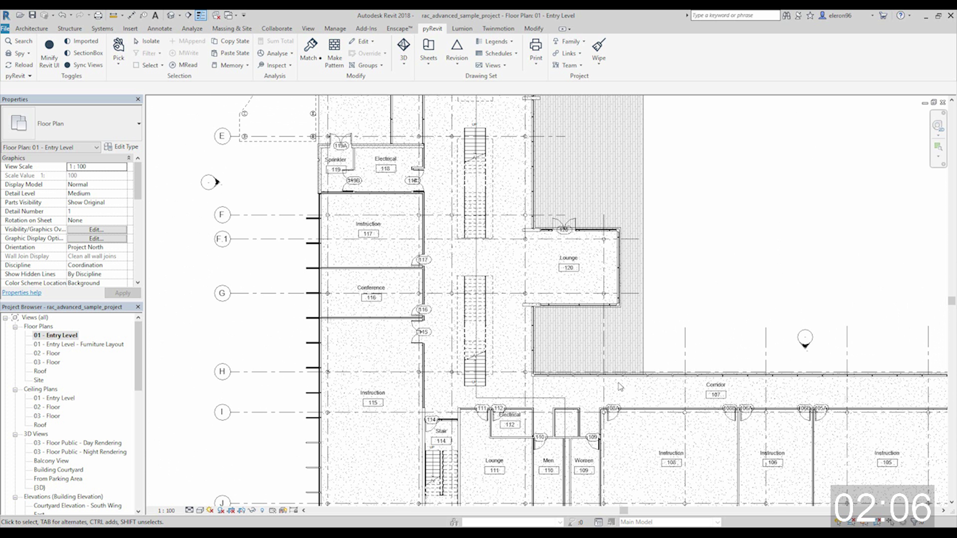
# Draw a detail-line rectangle in the empty area above the Corridor
pyautogui.moveTo(663, 353); pyautogui.dragTo(476, 351, button='middle')
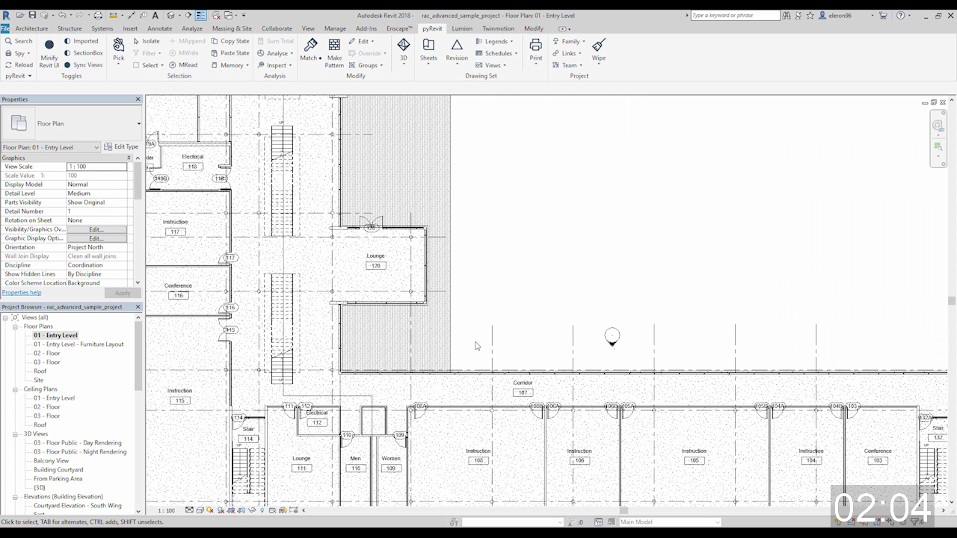
pyautogui.scroll(3, 529, 312)
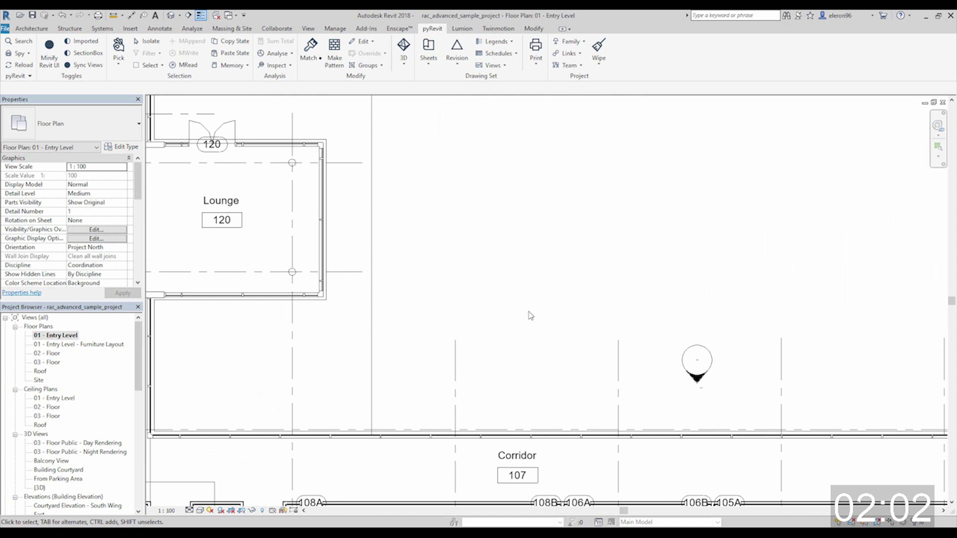
pyautogui.press('d')
pyautogui.press('l')
pyautogui.click(425, 187)
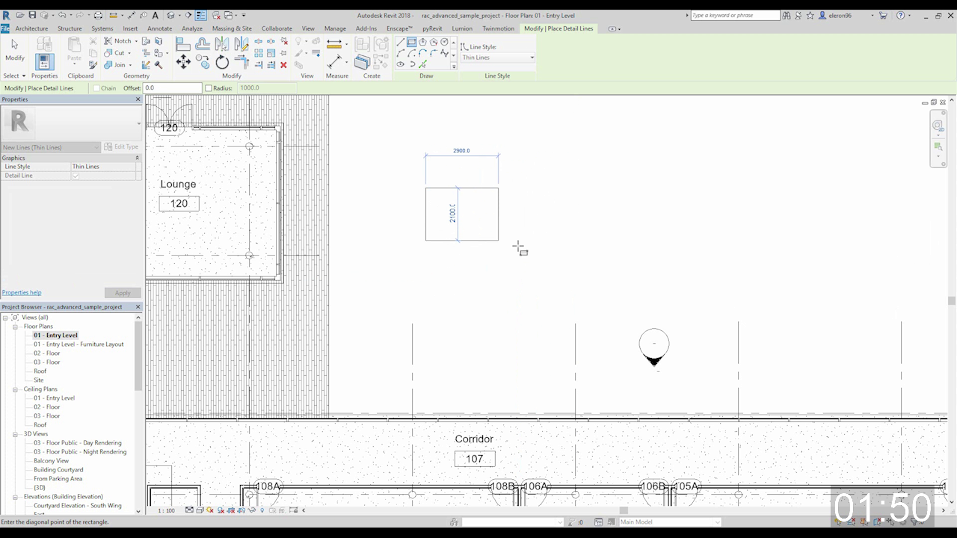
pyautogui.click(540, 262)
# Draw a horizontal line across the rectangle and a first diagonal down to its bottom edge
pyautogui.scroll(5, 491, 199)
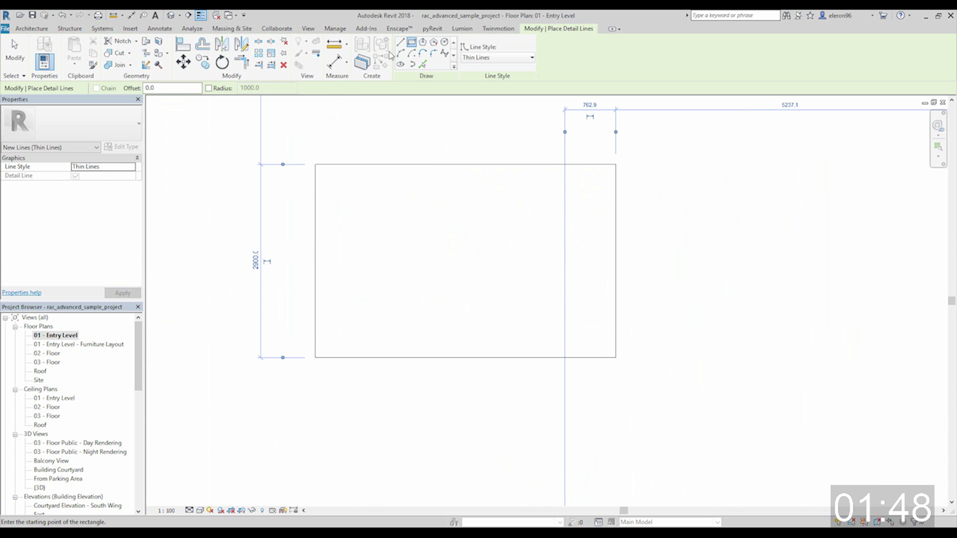
pyautogui.click(400, 42)
pyautogui.click(315, 218)
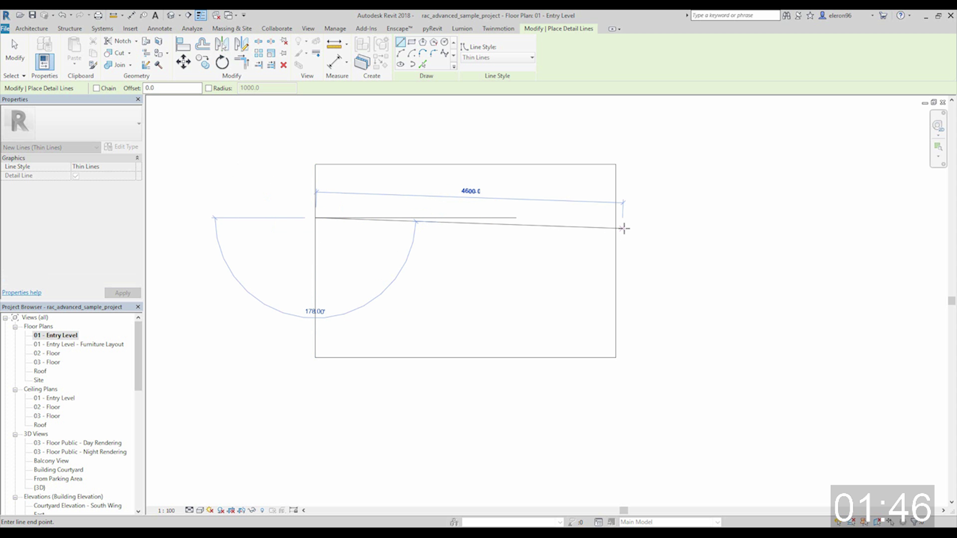
pyautogui.click(615, 218)
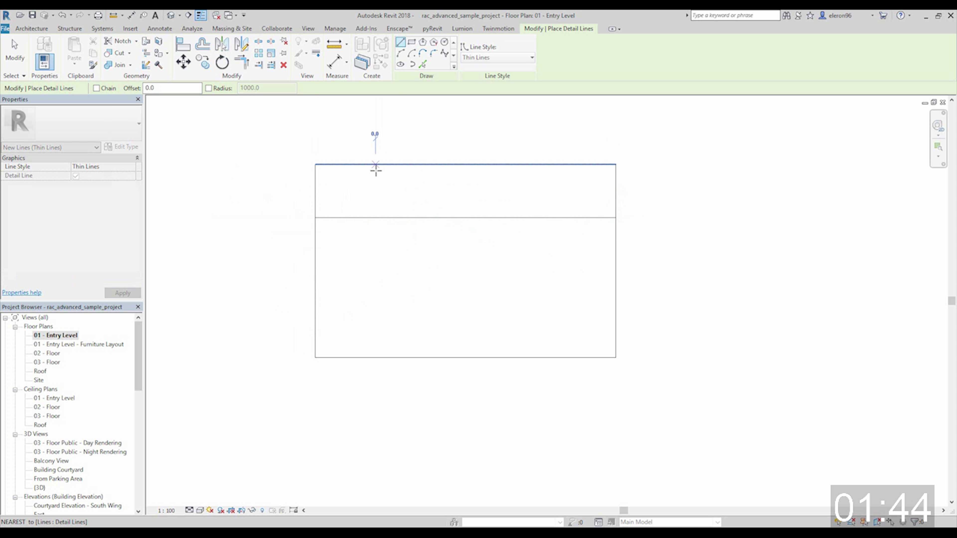
pyautogui.click(375, 218)
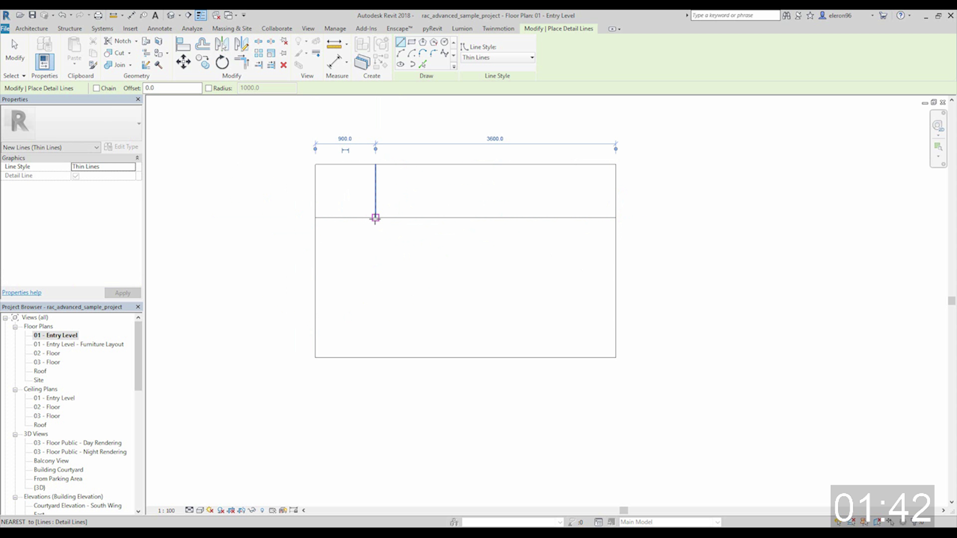
pyautogui.click(375, 217)
pyautogui.click(514, 356)
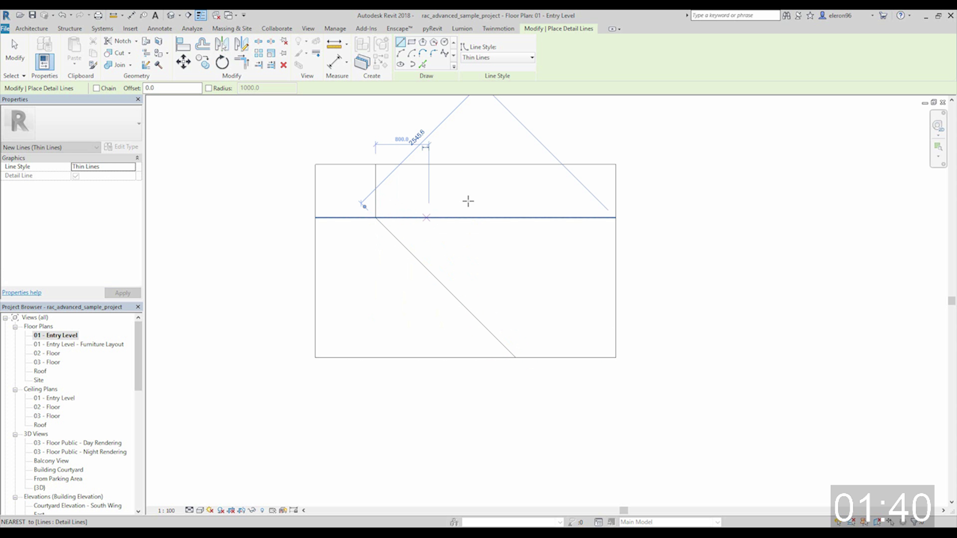
# Add the opposite diagonal and vertical lines through the diagonals' crossing
pyautogui.click(543, 165)
pyautogui.click(542, 218)
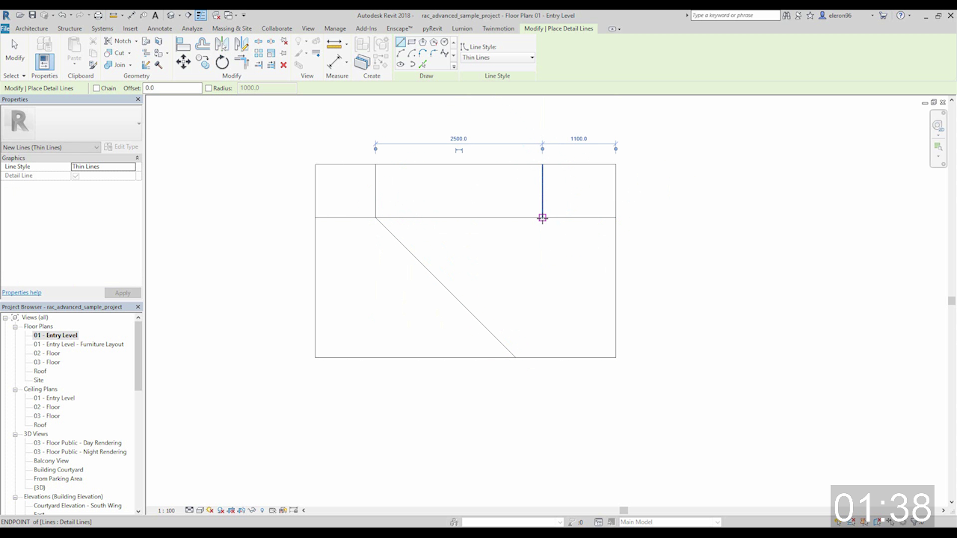
pyautogui.click(543, 218)
pyautogui.click(380, 358)
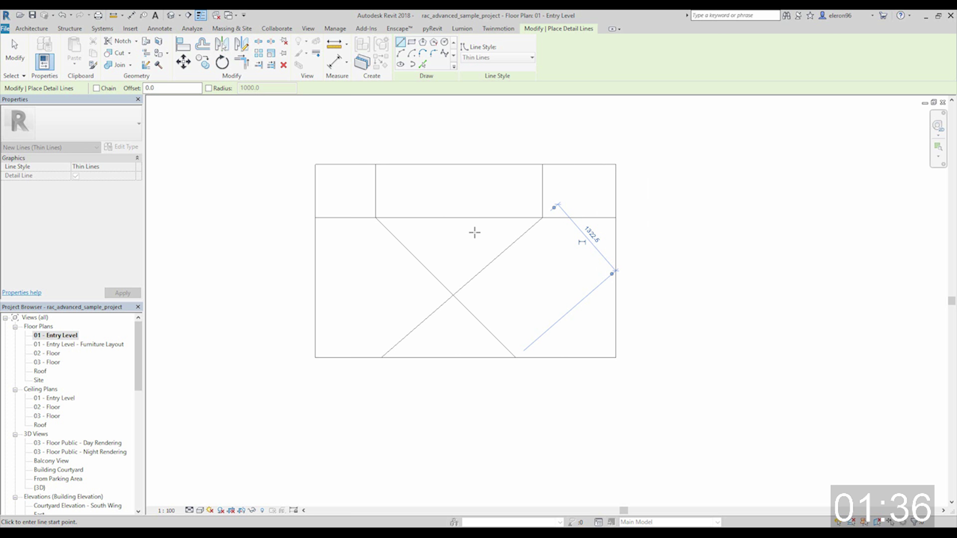
pyautogui.click(454, 296)
pyautogui.click(453, 357)
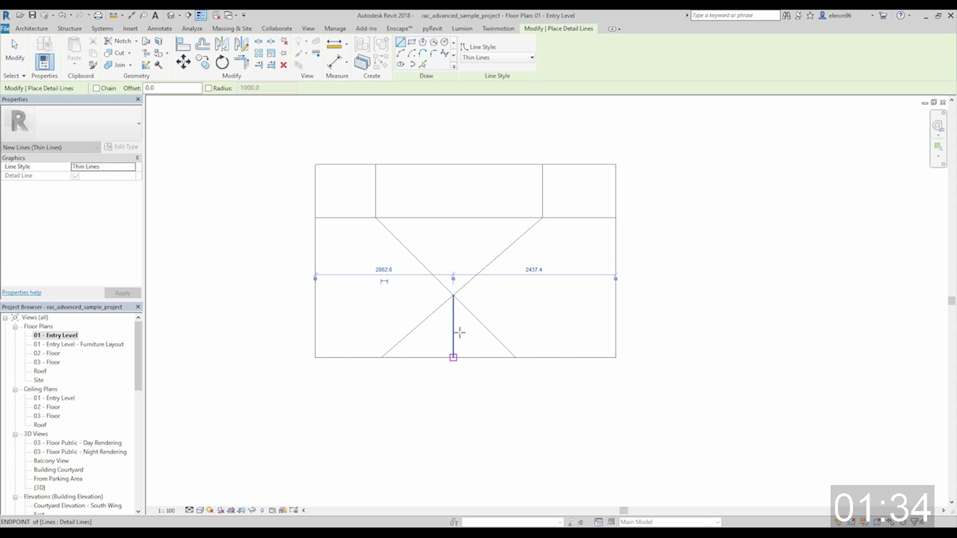
pyautogui.click(453, 295)
pyautogui.click(454, 164)
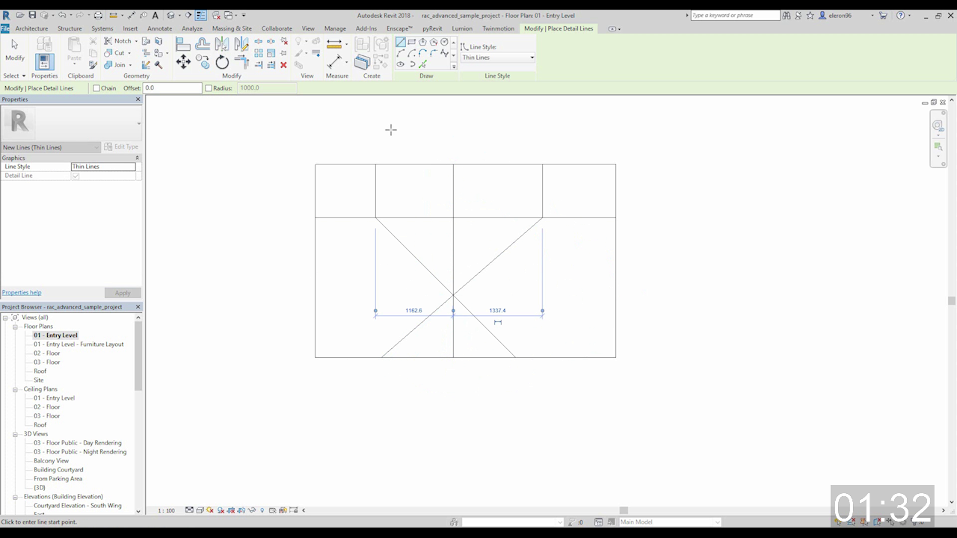
# Draw two circles in the lower-left and lower-right boxes beside the crossing diagonals
pyautogui.click(444, 41)
pyautogui.click(371, 296)
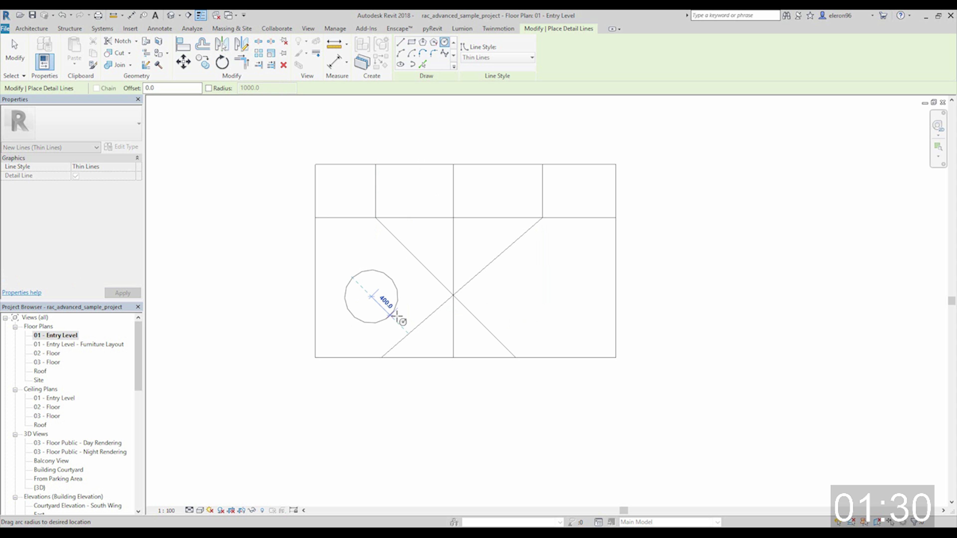
pyautogui.click(410, 324)
pyautogui.click(558, 283)
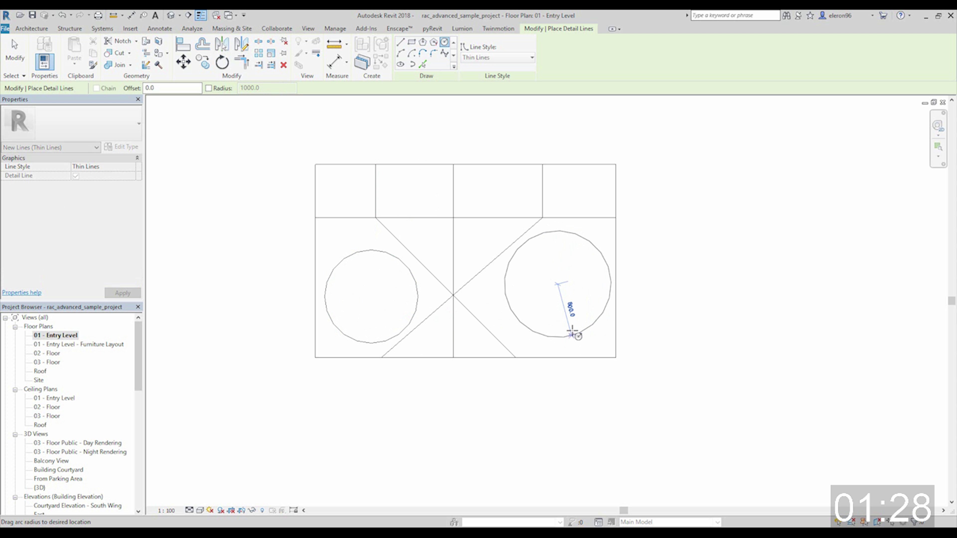
pyautogui.click(572, 331)
pyautogui.press('Escape')
pyautogui.press('Escape')
pyautogui.click(432, 28)
pyautogui.click(335, 50)
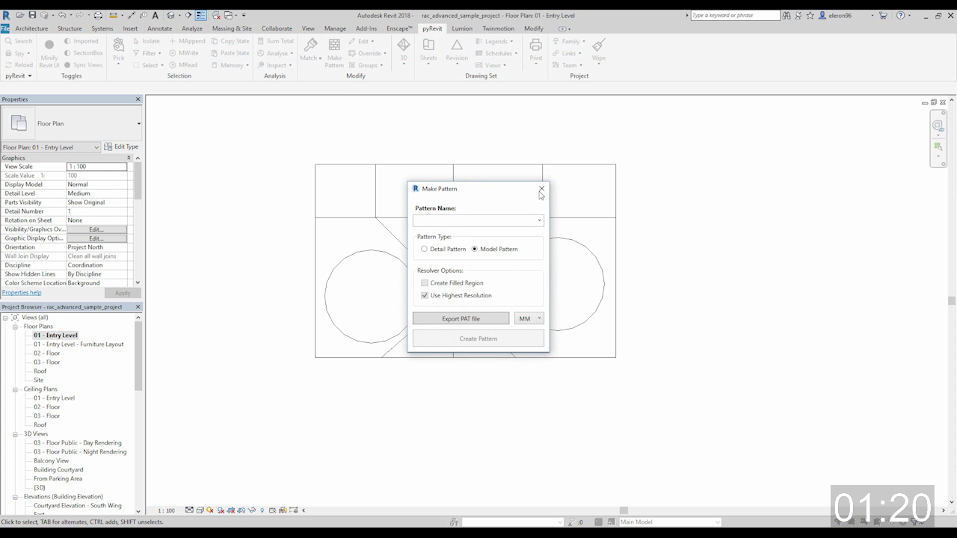
# Close the pattern maker and window-select all the sketch lines
pyautogui.click(542, 189)
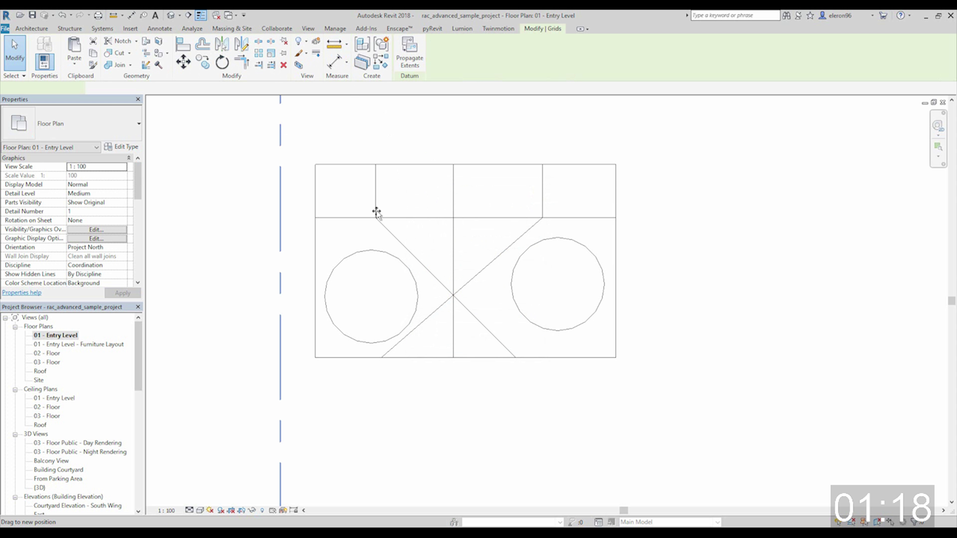
pyautogui.press('Escape')
pyautogui.moveTo(297, 140); pyautogui.dragTo(709, 403)
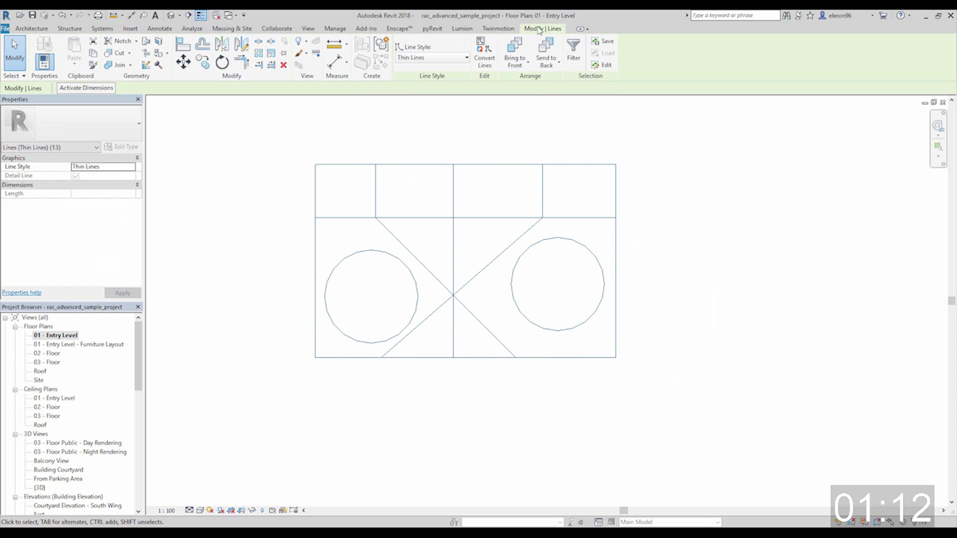
# Create detail pattern 11 from the selected lines, picking its origin and opposite corner
pyautogui.click(432, 28)
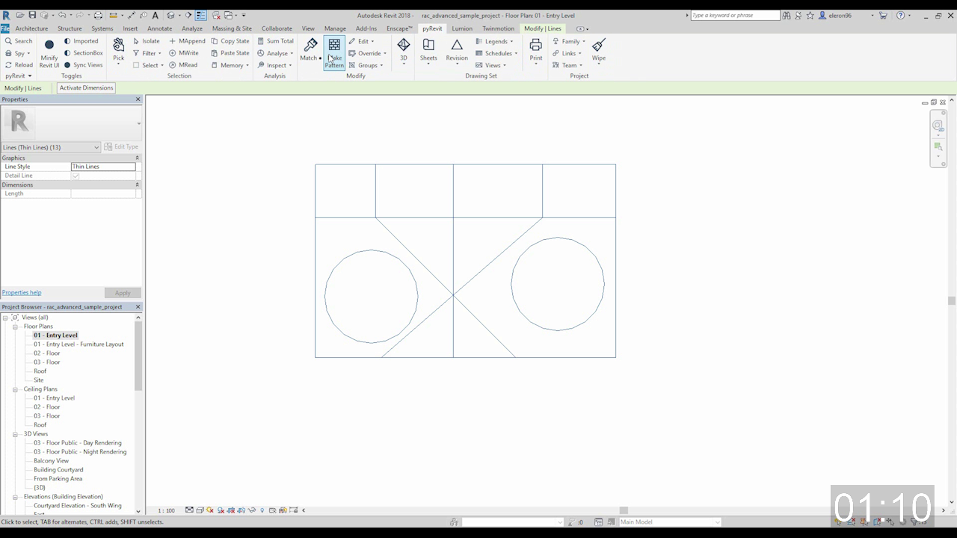
pyautogui.click(336, 54)
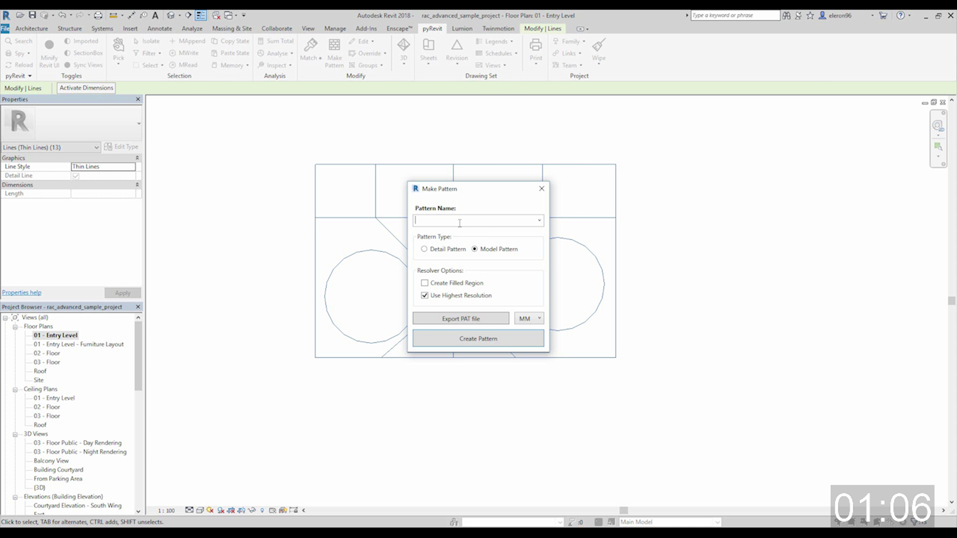
pyautogui.write('11')
pyautogui.click(428, 250)
pyautogui.click(480, 340)
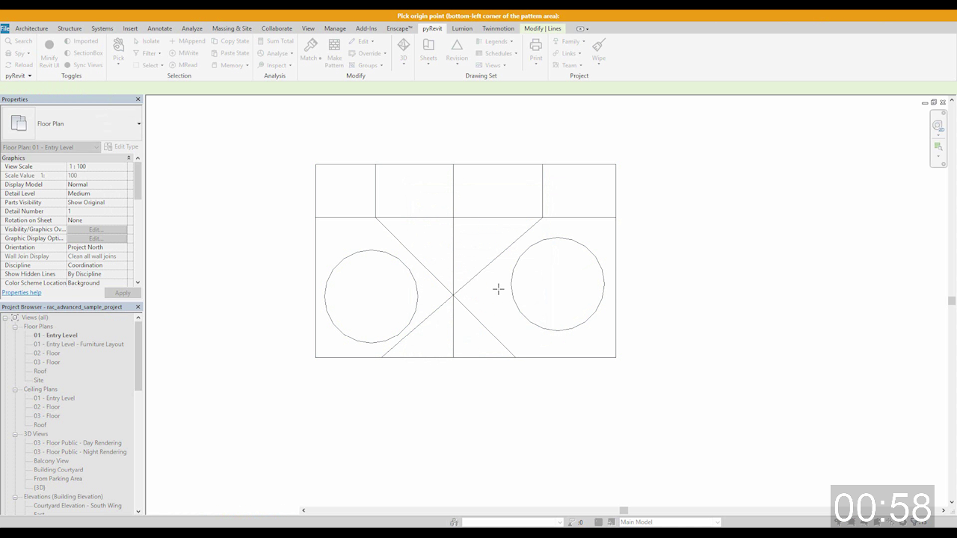
pyautogui.click(316, 165)
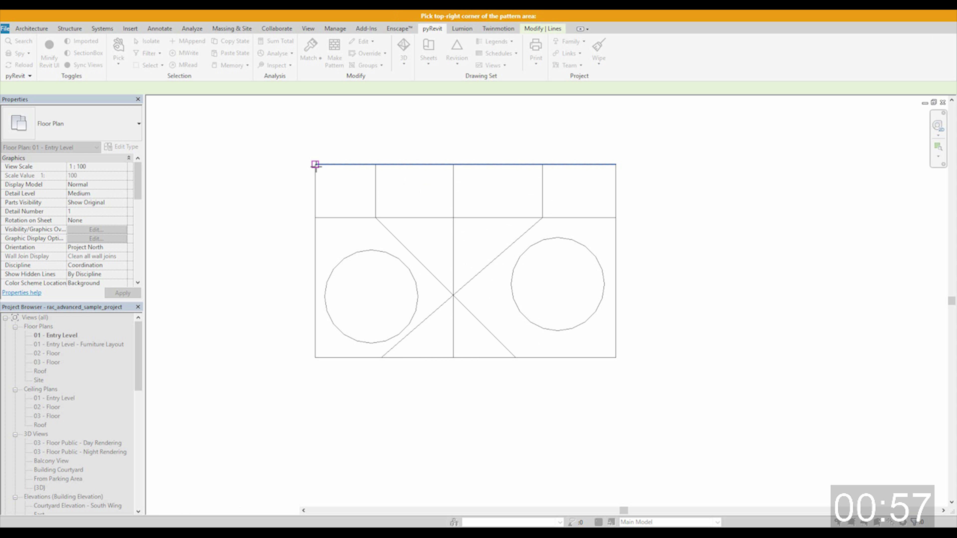
pyautogui.click(643, 348)
# Check pattern 11 under Manage > Additional Settings > Fill Patterns, then close without changes
pyautogui.click(335, 28)
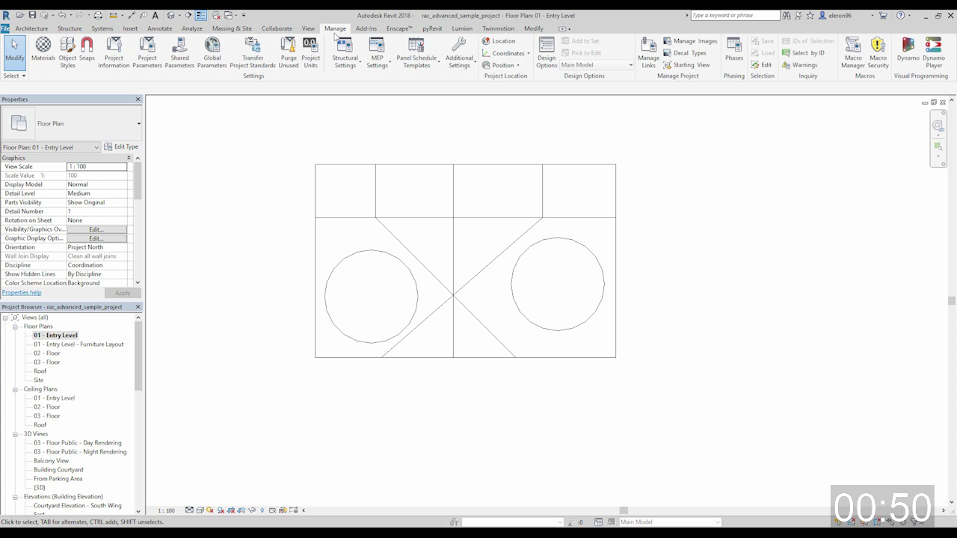
pyautogui.click(466, 70)
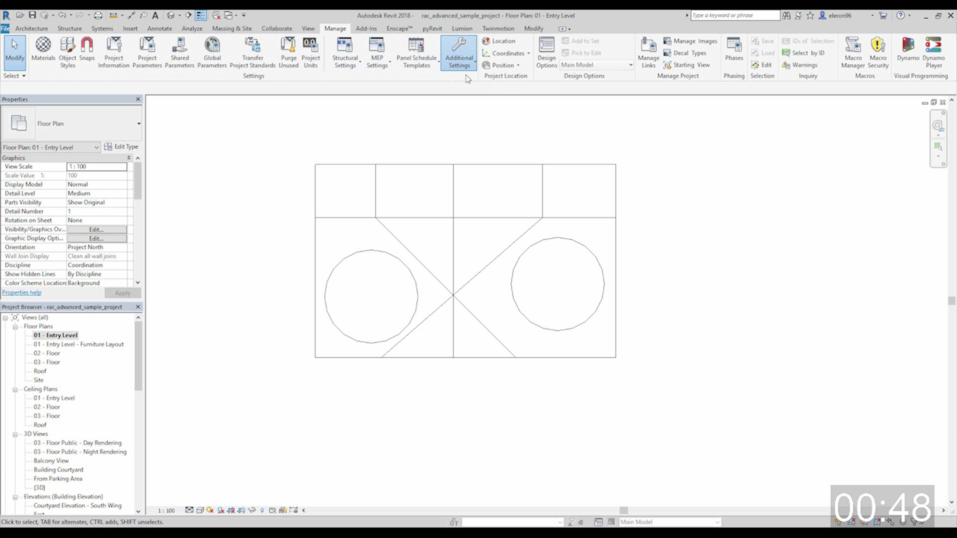
pyautogui.click(499, 88)
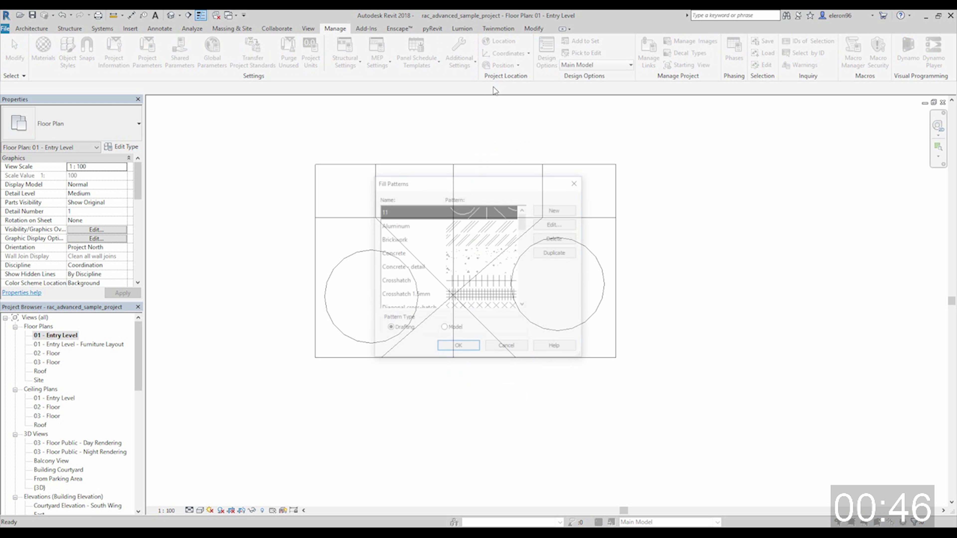
pyautogui.doubleClick(469, 215)
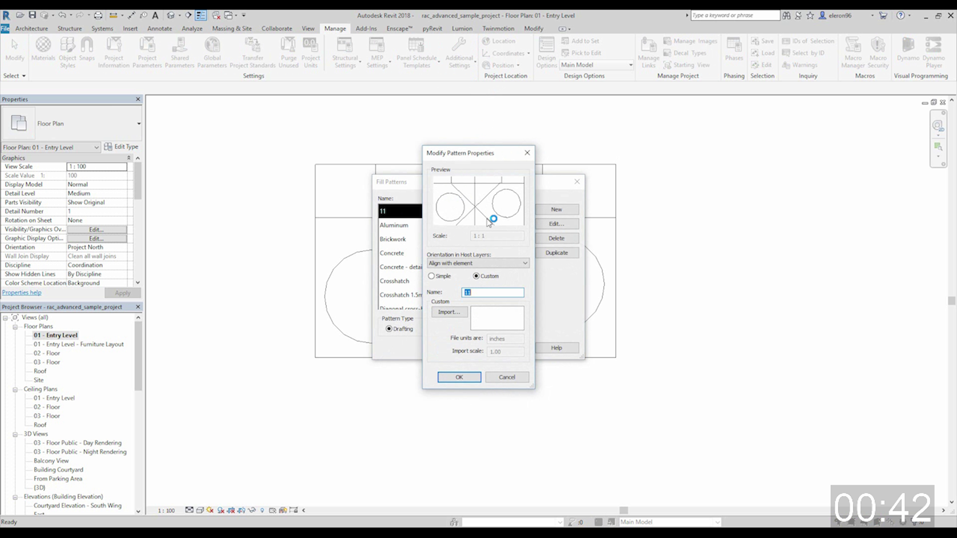
pyautogui.click(507, 378)
pyautogui.click(507, 348)
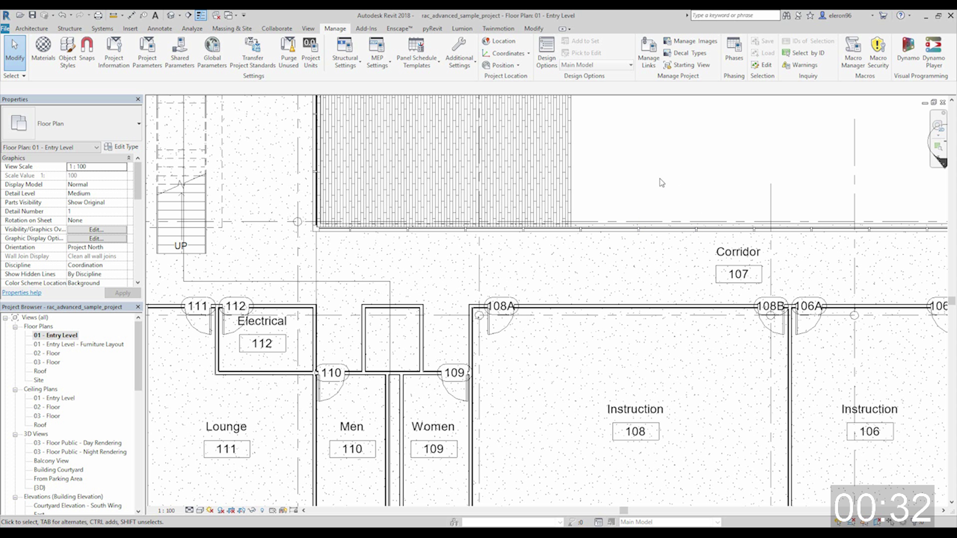
# Select the corridor floor, filtering the selection down to Floors only
pyautogui.moveTo(678, 198); pyautogui.dragTo(641, 262)
pyautogui.click(445, 53)
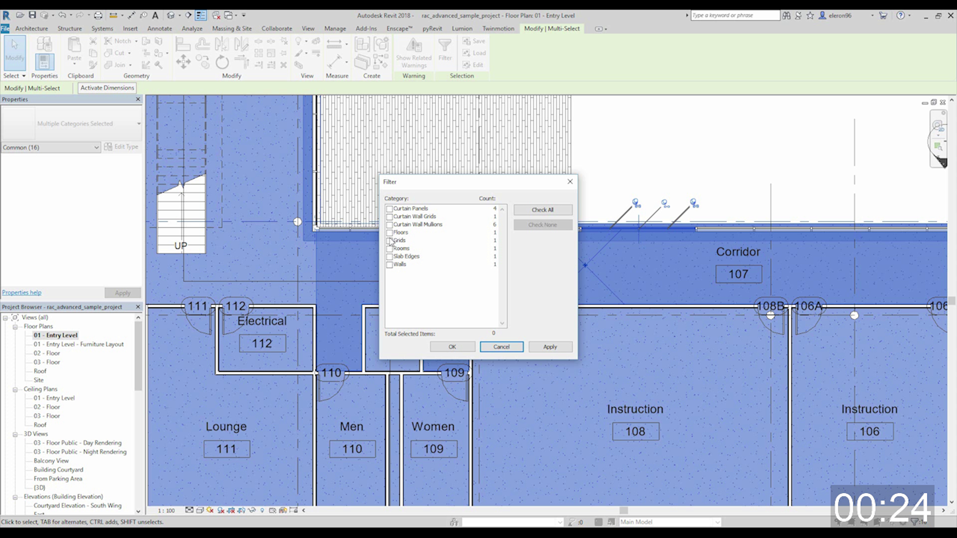
pyautogui.click(391, 232)
pyautogui.click(464, 348)
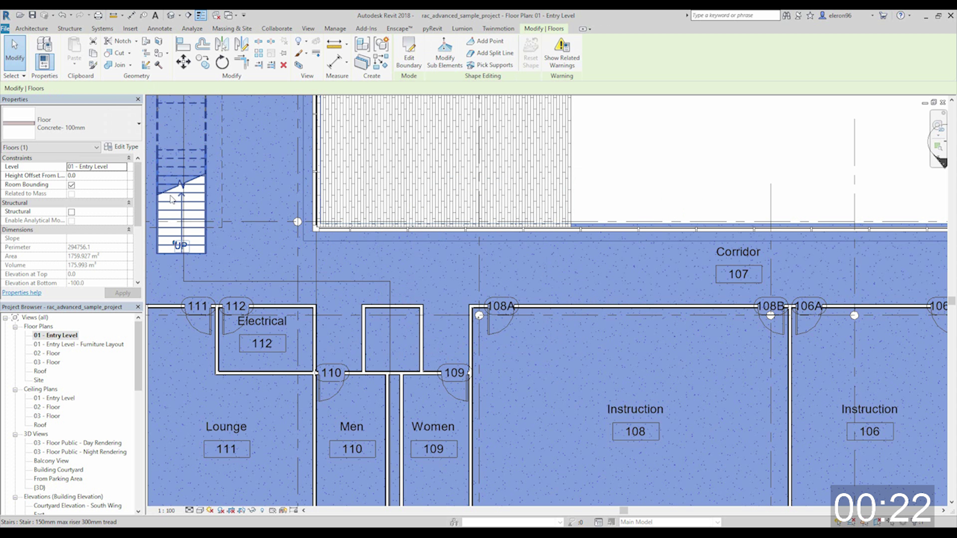
# Bring up the floor type's structure layer material, Concrete - Cast-in-Place Concrete, in the Material Browser
pyautogui.click(134, 148)
pyautogui.click(291, 220)
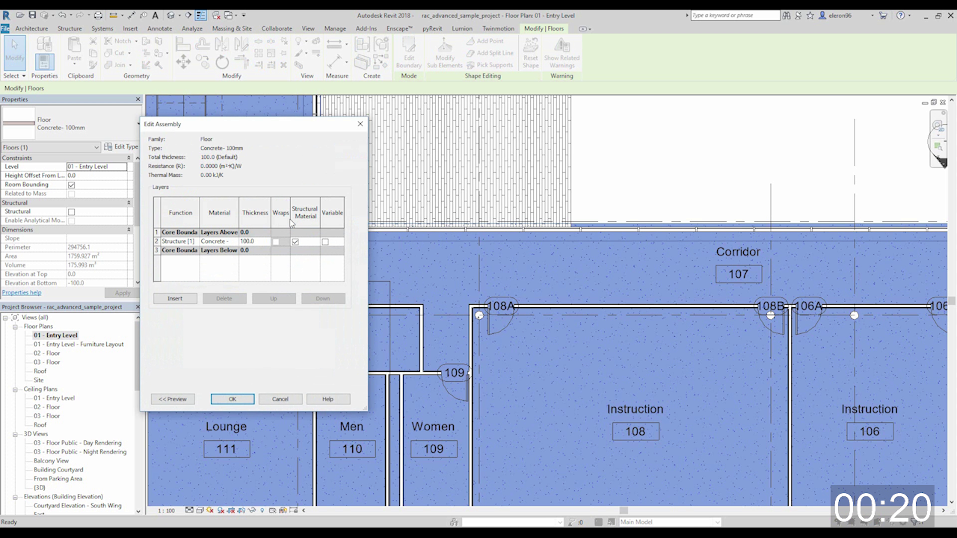
pyautogui.click(234, 242)
pyautogui.click(234, 241)
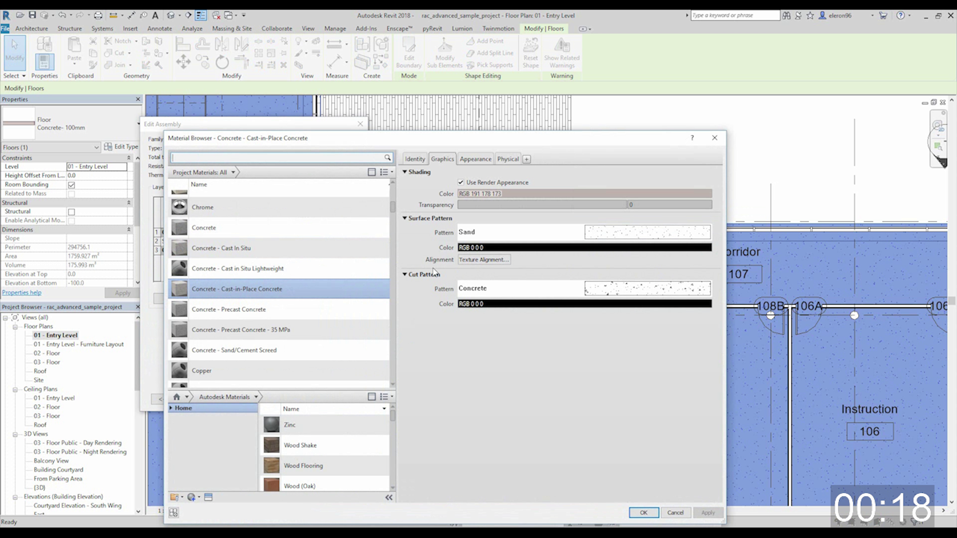
# Set the material's surface pattern to 11 and accept the changes in every dialog
pyautogui.click(640, 232)
pyautogui.scroll(6, 493, 313)
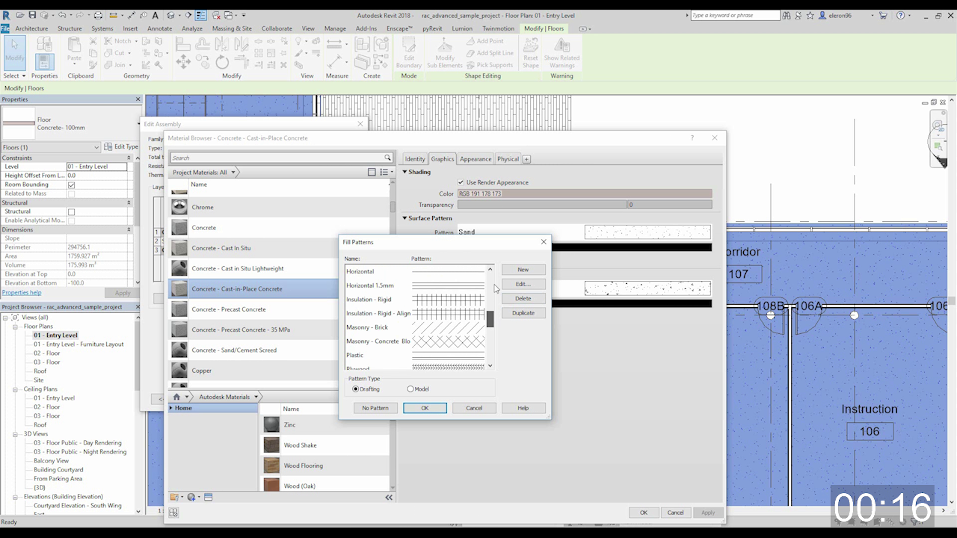
pyautogui.click(458, 275)
pyautogui.click(425, 408)
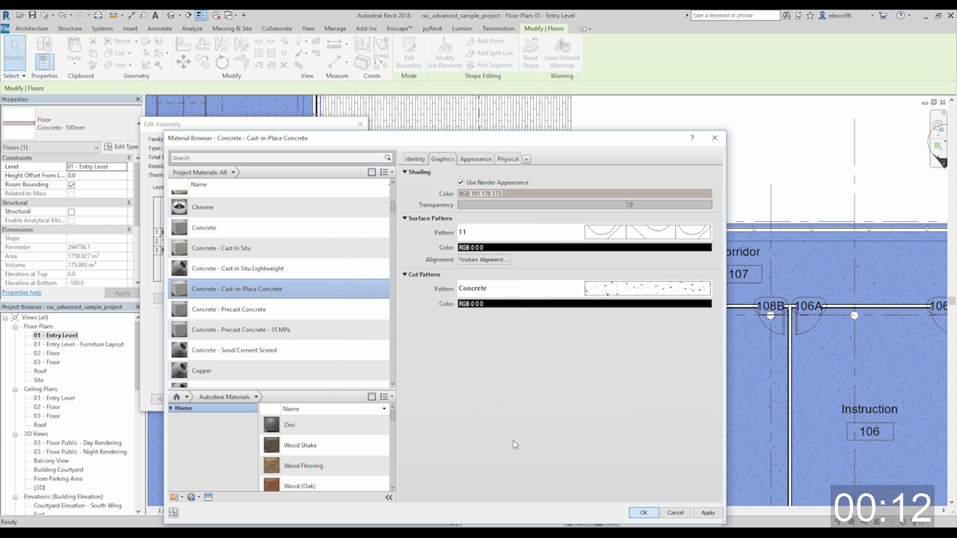
pyautogui.click(643, 511)
pyautogui.click(233, 400)
pyautogui.click(550, 283)
pyautogui.scroll(-3, 550, 283)
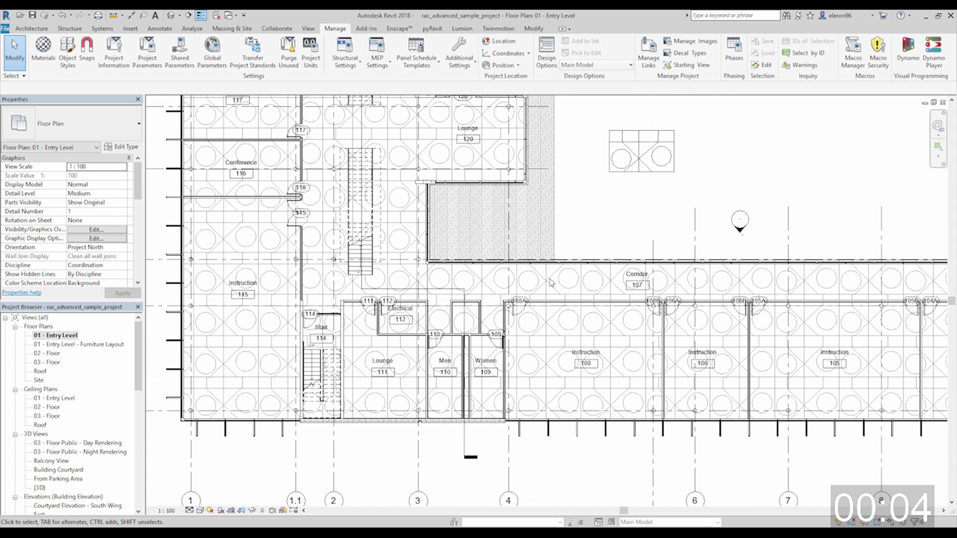